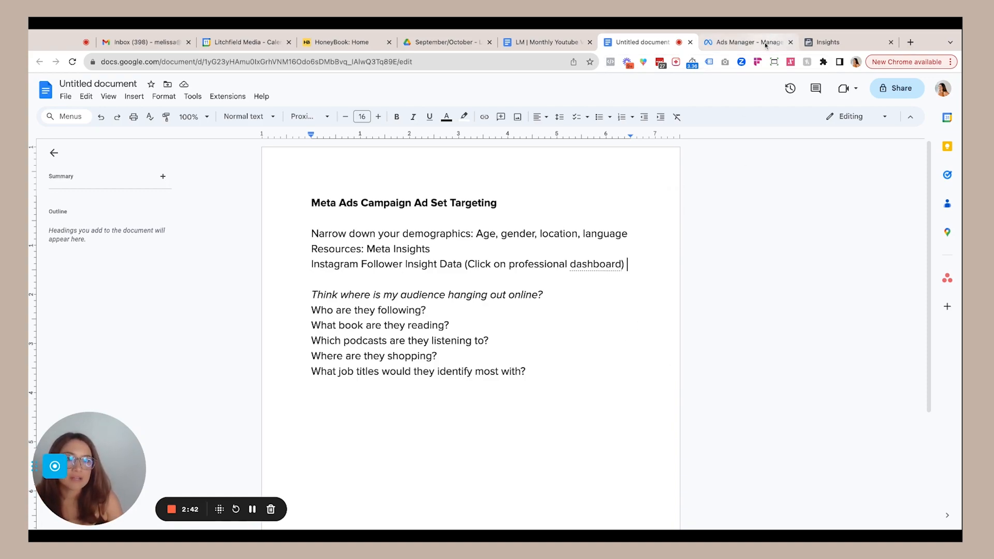
# Switch to Meta Insights and view the business assets available for the audience report
pyautogui.click(838, 44)
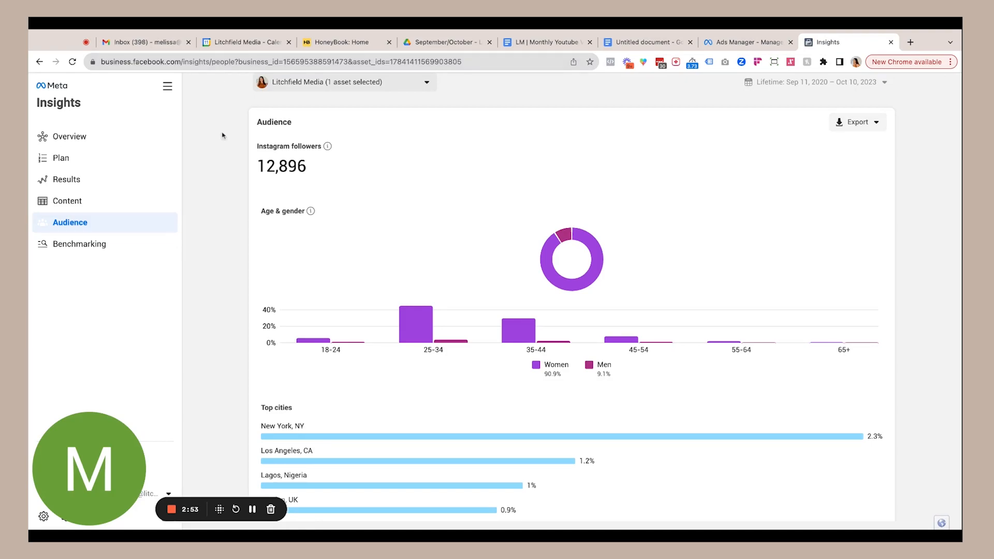
pyautogui.click(294, 88)
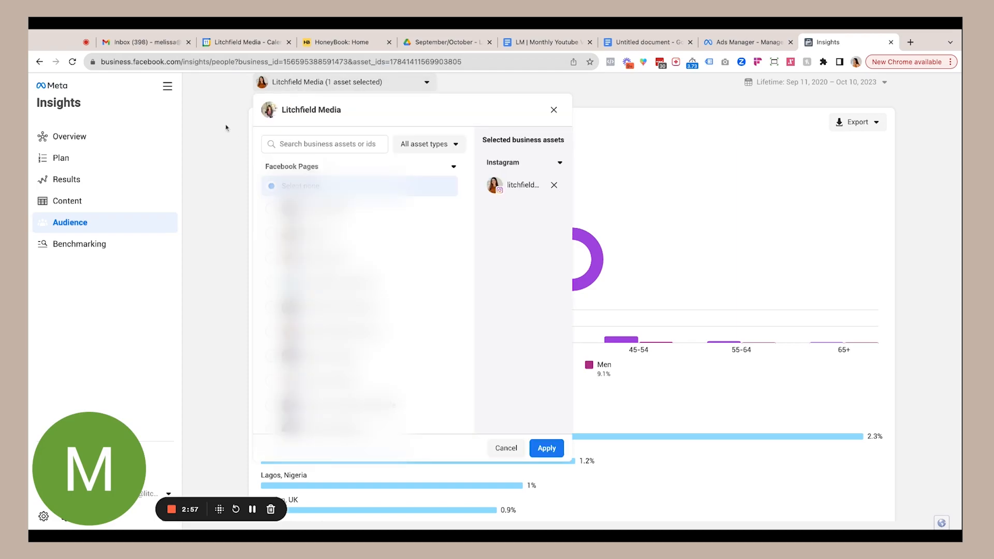
pyautogui.click(546, 110)
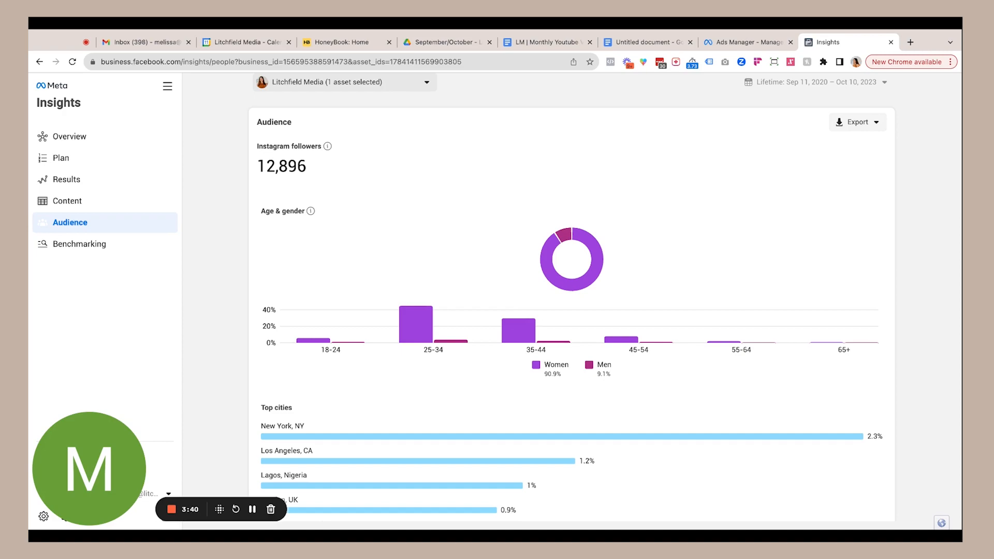
# Examine the Instagram audience's age and gender, top cities and top countries, and return to the ad set targeting notes
pyautogui.scroll(-3, 528, 244)
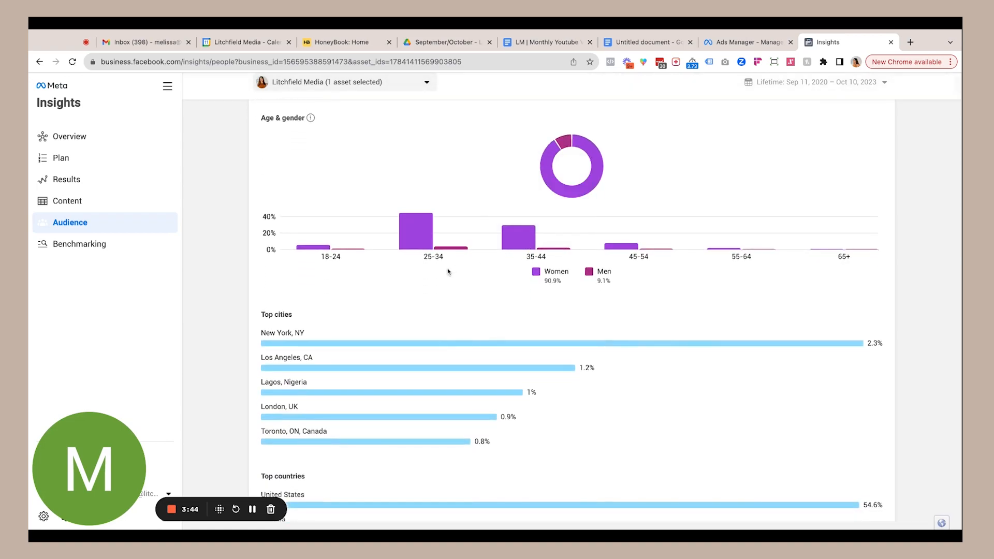
pyautogui.scroll(2, 448, 271)
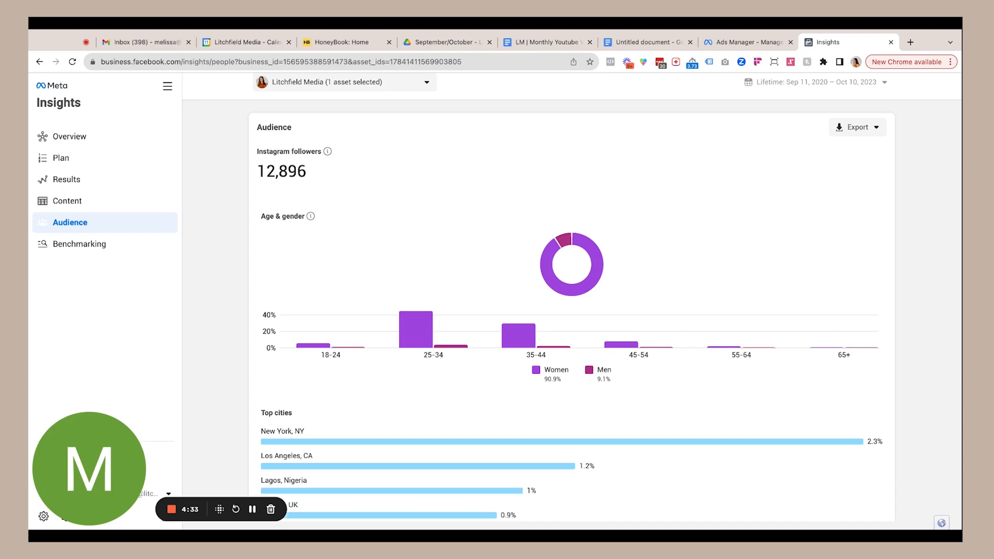
pyautogui.scroll(-3, 372, 279)
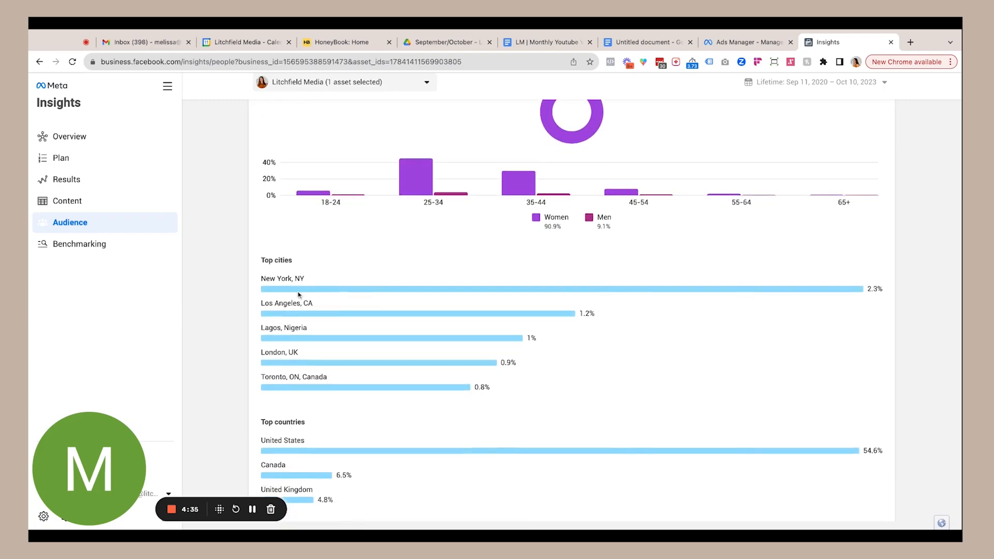
pyautogui.scroll(-1, 298, 295)
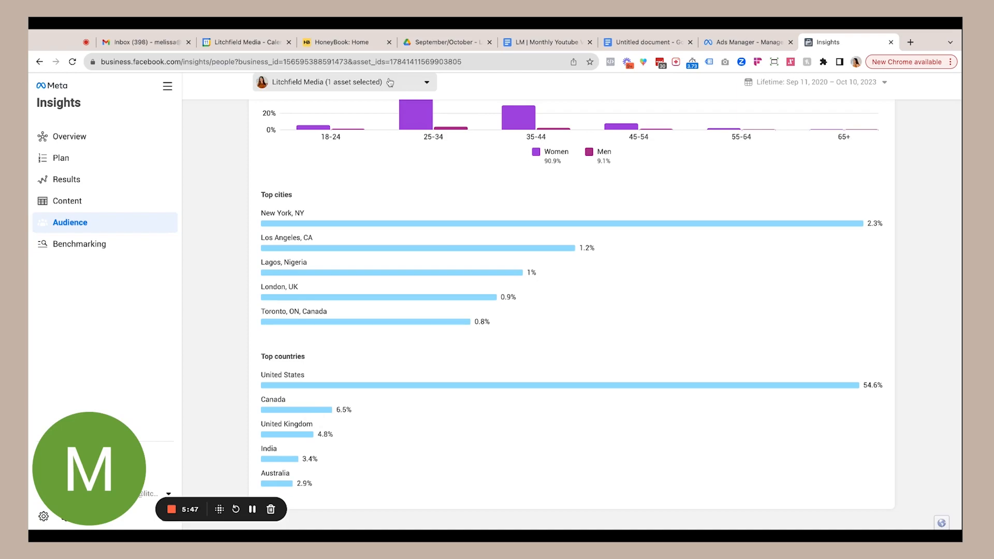
pyautogui.scroll(5, 468, 167)
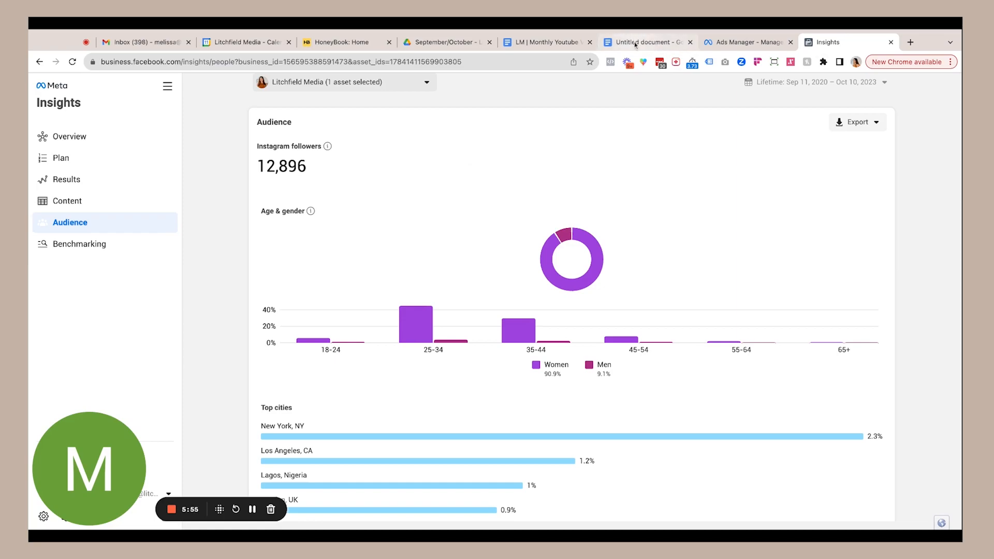
pyautogui.click(635, 44)
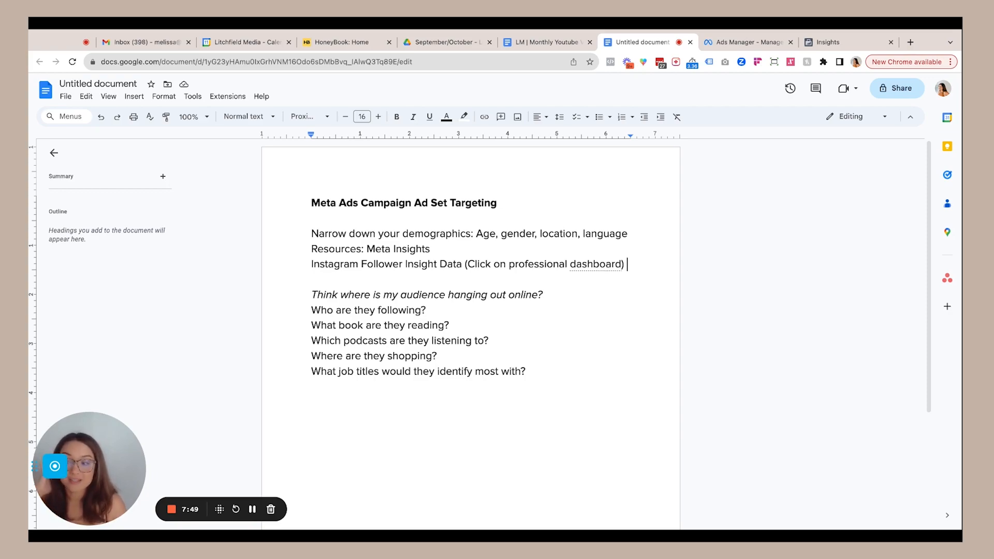
pyautogui.click(252, 509)
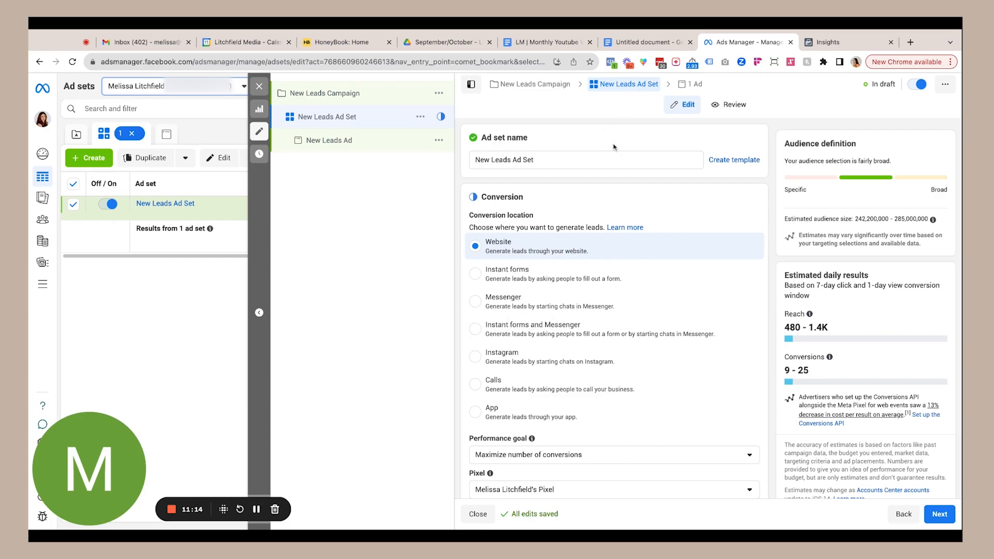
# Review the New Leads Ad Set's conversion location, performance goal, pixel, budget, schedule and audience settings in Ads Manager
pyautogui.scroll(-5, 617, 149)
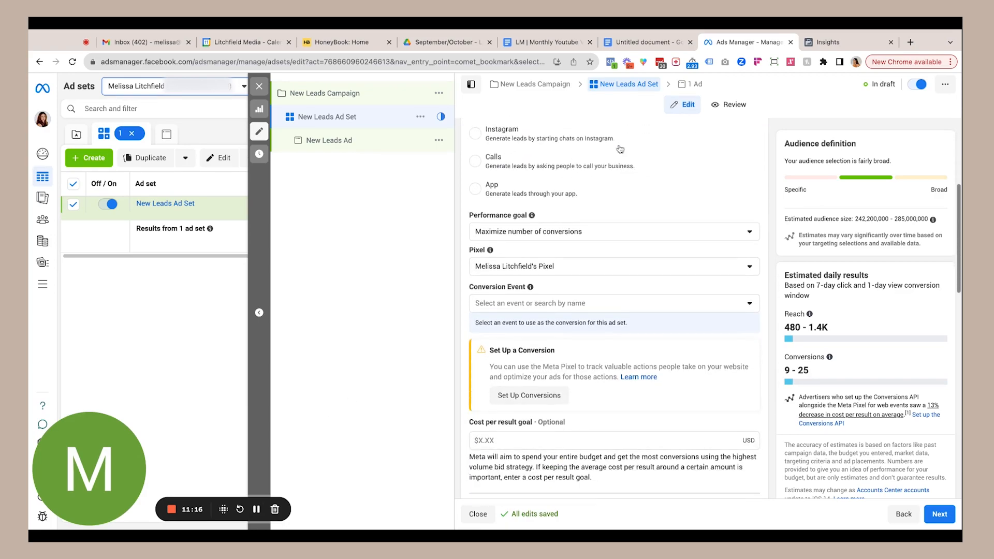
pyautogui.scroll(-4, 620, 149)
pyautogui.scroll(3, 620, 149)
pyautogui.scroll(4, 620, 149)
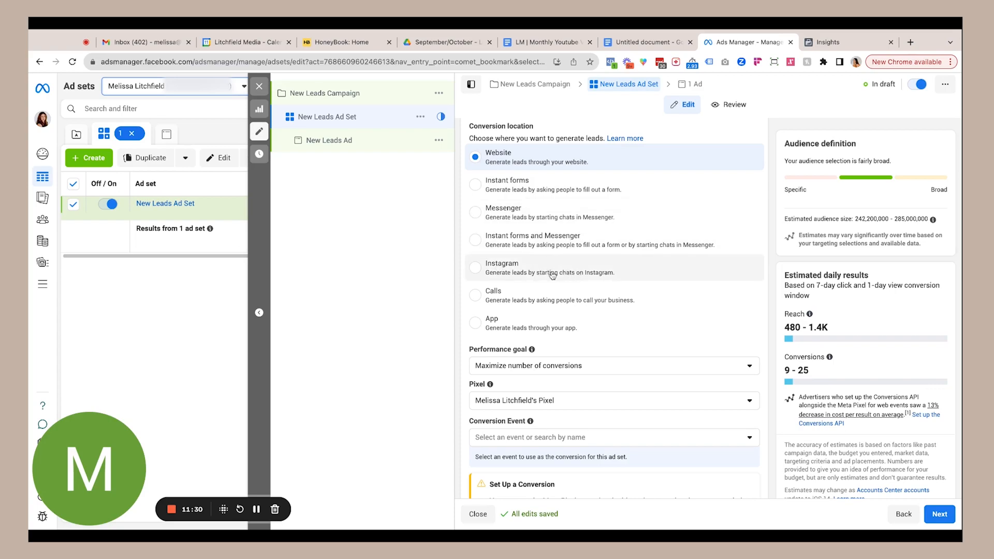
pyautogui.scroll(-2, 564, 279)
pyautogui.scroll(-2, 561, 278)
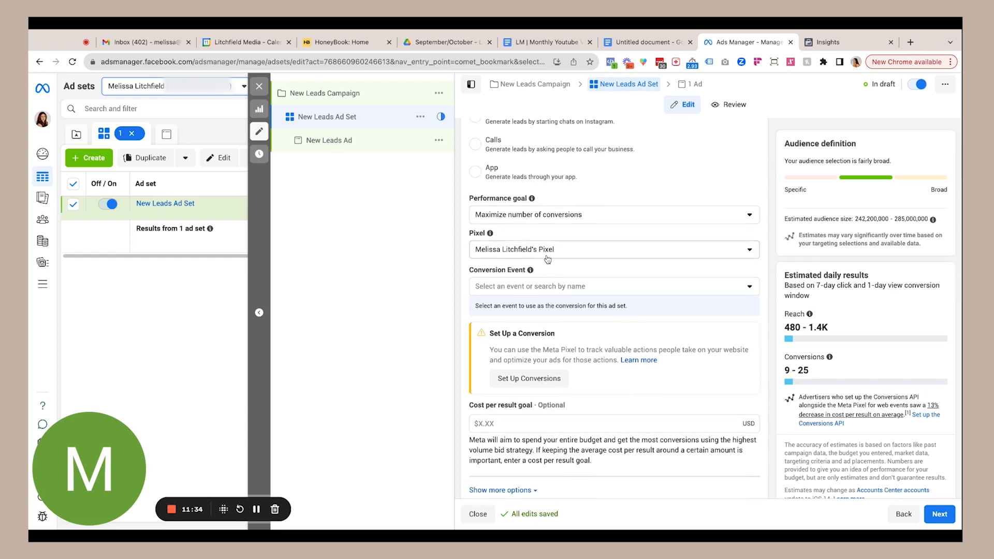
pyautogui.scroll(-1, 547, 257)
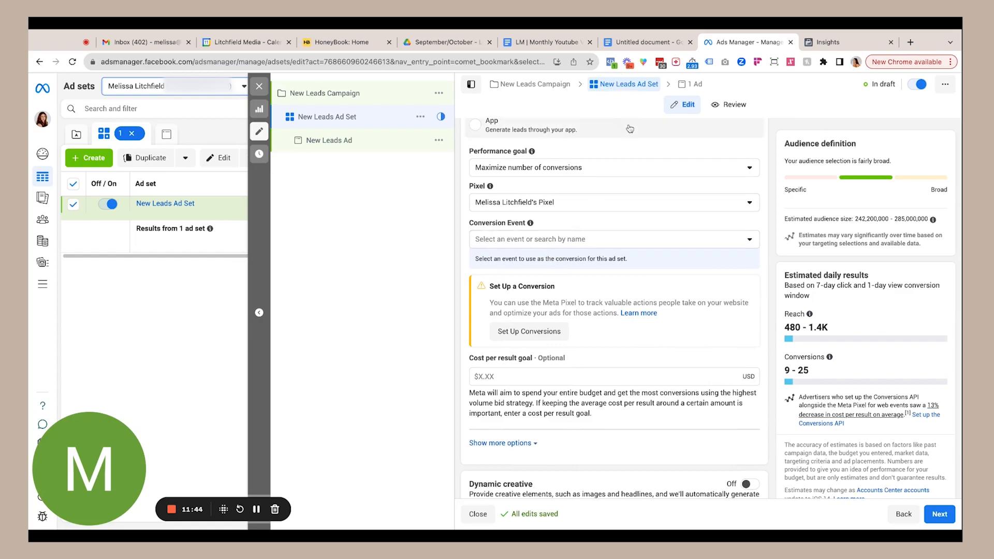
pyautogui.scroll(-6, 630, 129)
pyautogui.scroll(-2, 628, 133)
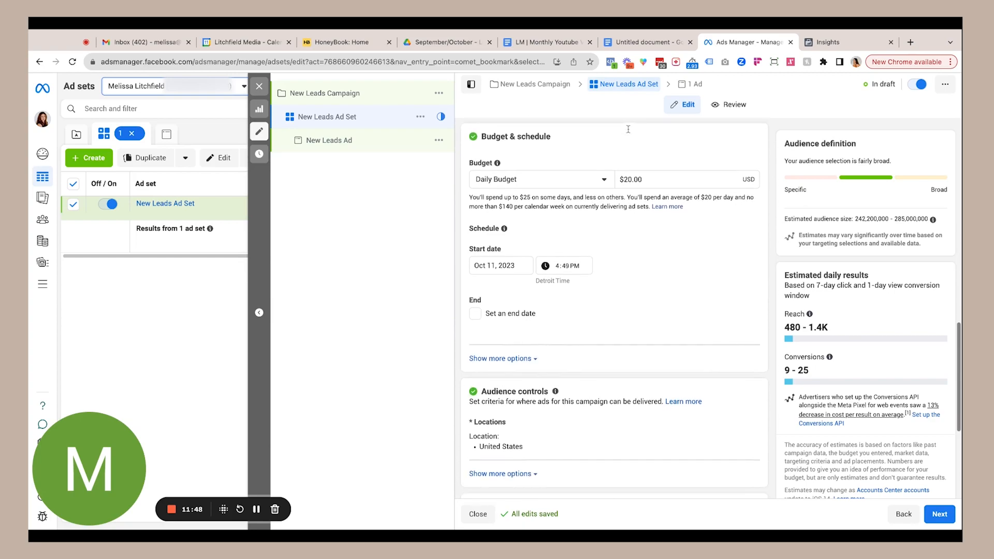
pyautogui.scroll(-4, 628, 130)
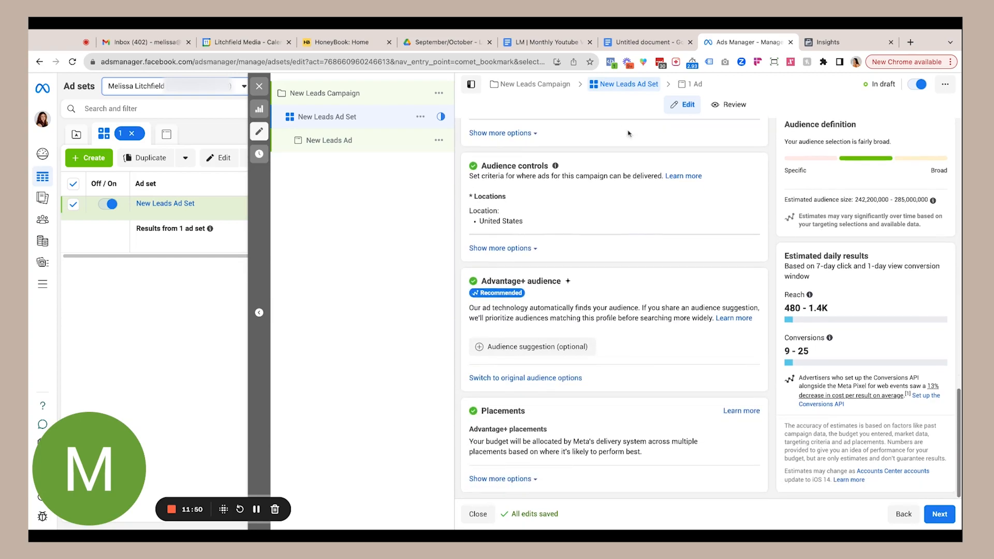
# Open the ad set's audience locations for editing and search for "cana"
pyautogui.moveTo(501, 222)
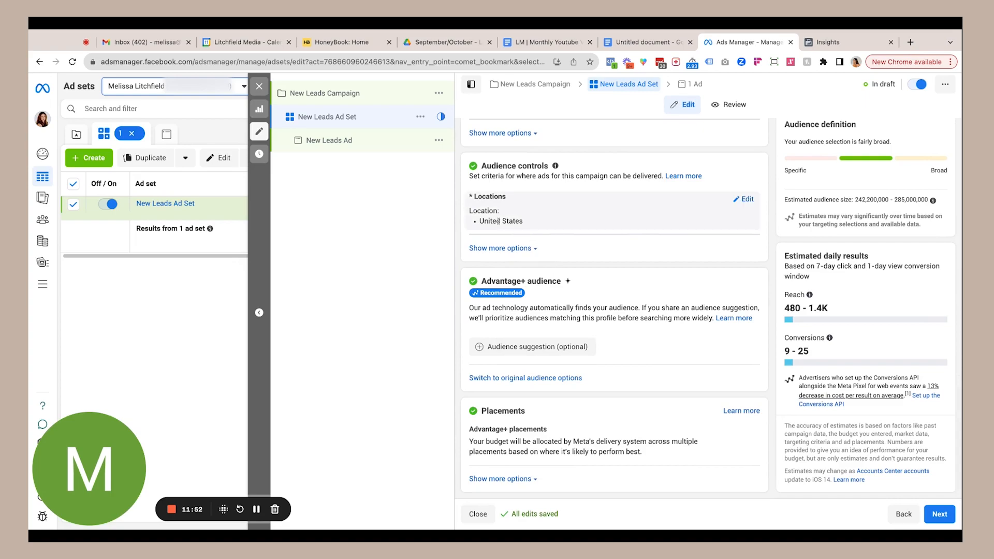
pyautogui.click(747, 200)
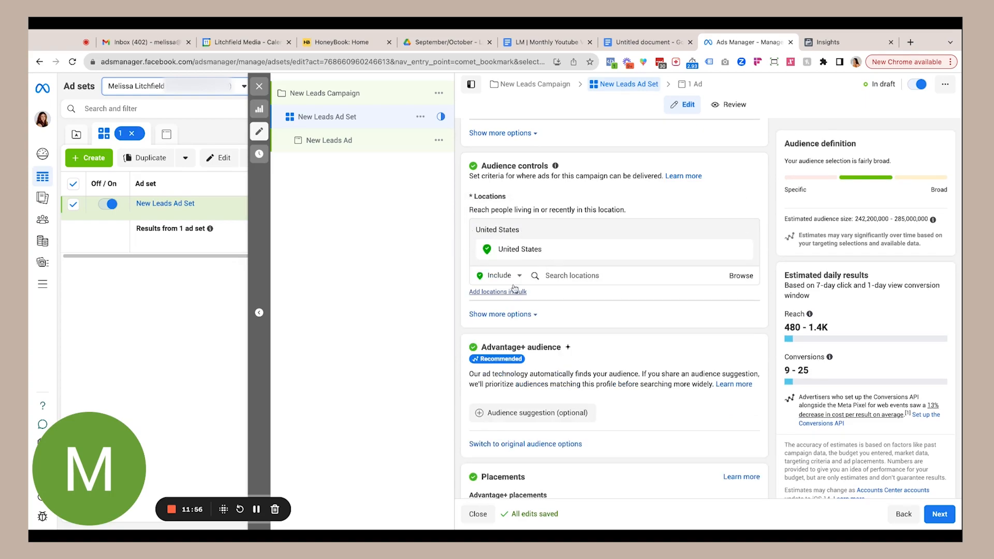
pyautogui.click(596, 277)
pyautogui.write('c')
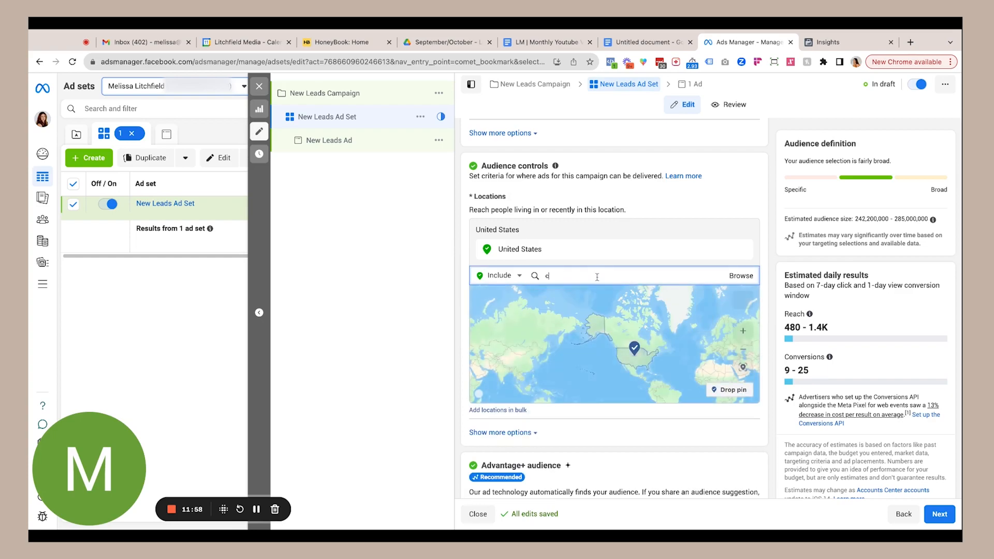
pyautogui.write('ana')
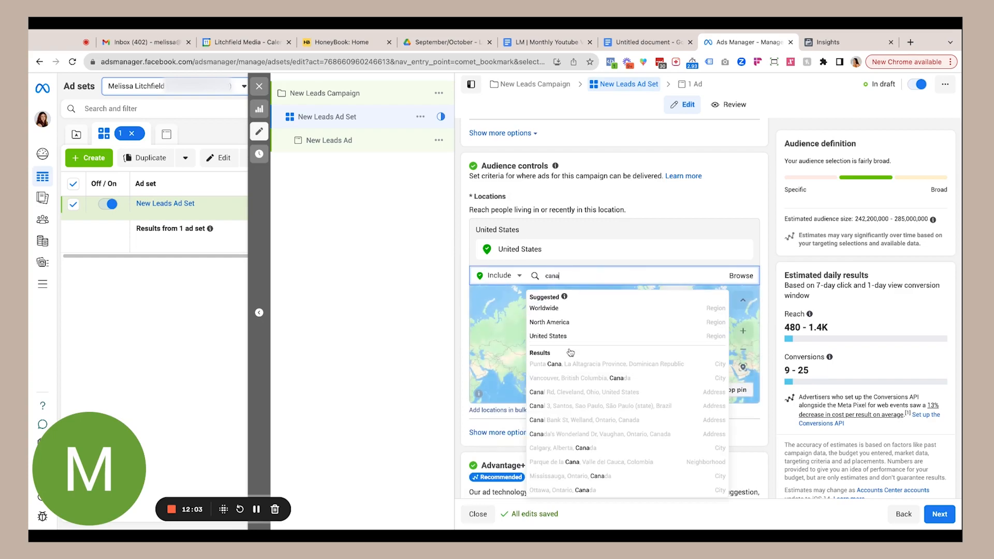
pyautogui.click(745, 209)
# Reveal the additional audience controls and view the available minimum age choices
pyautogui.scroll(-4, 746, 202)
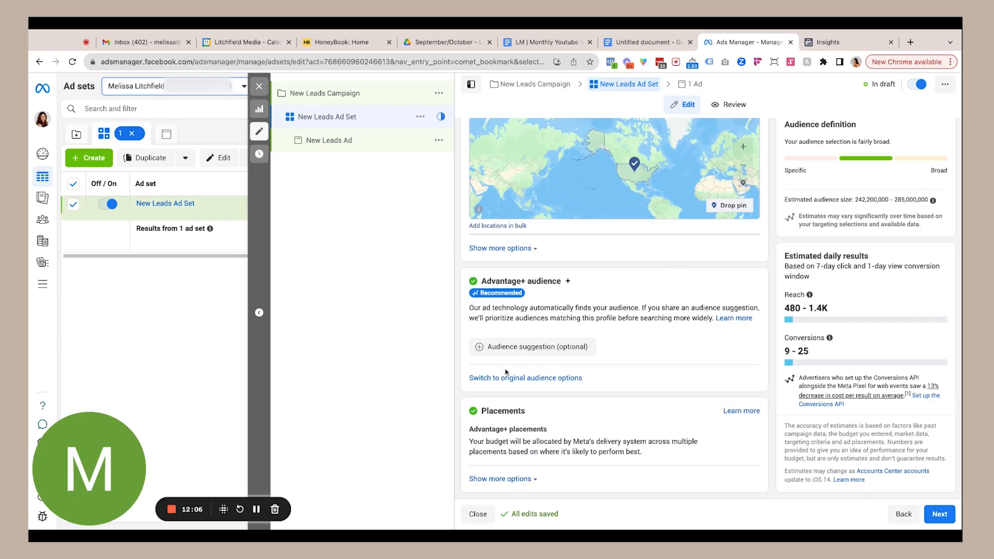
pyautogui.click(500, 248)
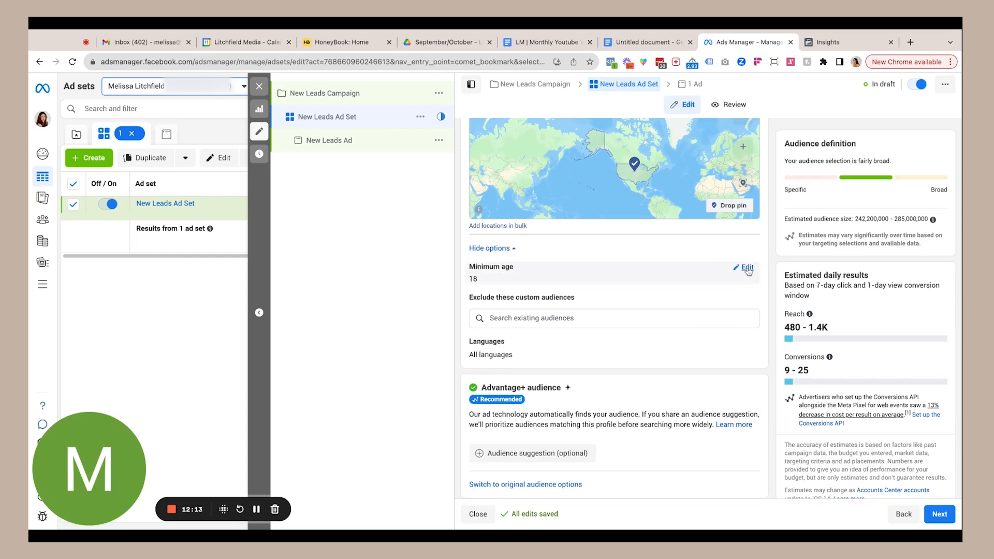
pyautogui.click(747, 267)
pyautogui.click(493, 284)
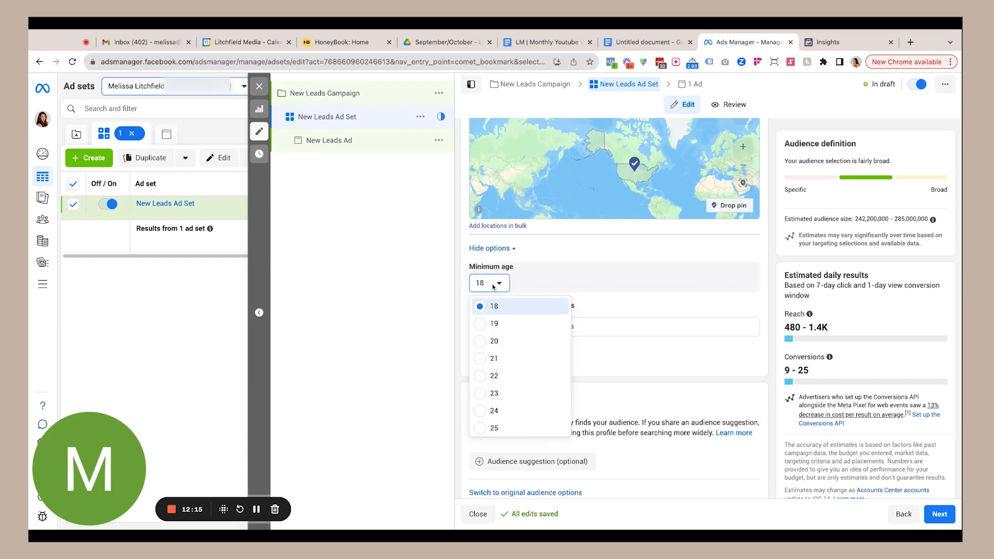
pyautogui.click(576, 286)
# Set the audience language to English (US)
pyautogui.scroll(-2, 576, 286)
pyautogui.click(516, 285)
pyautogui.write('english')
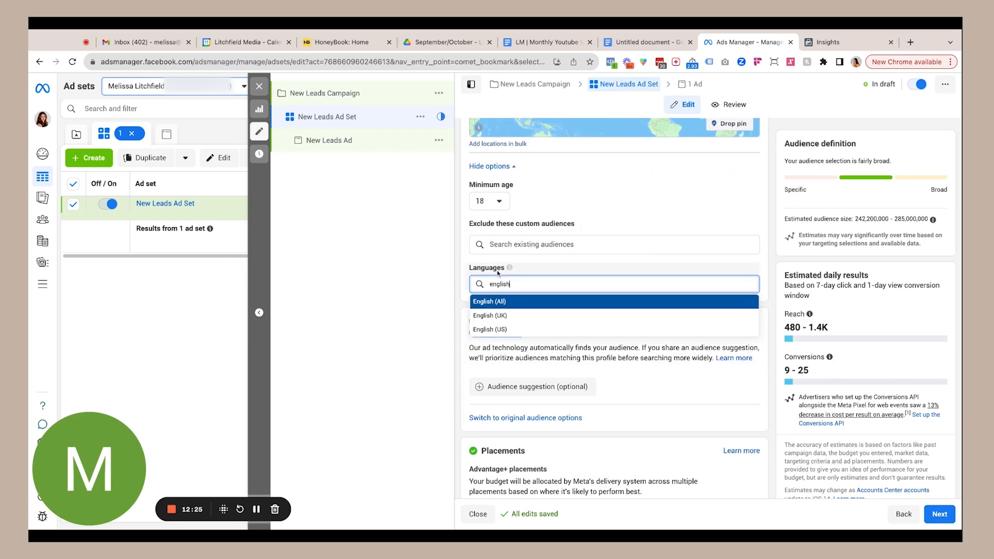
pyautogui.click(494, 330)
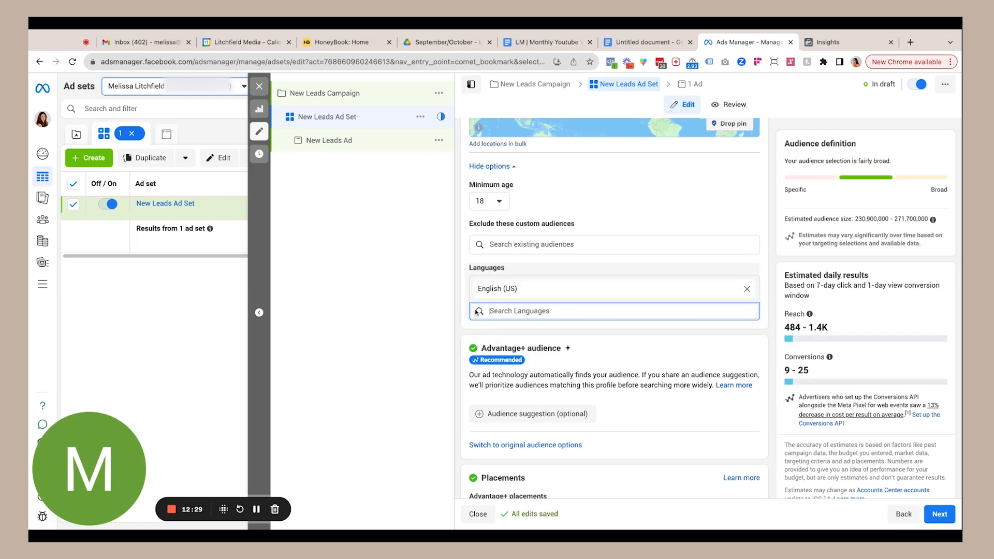
# Open the optional Advantage+ audience suggestion and show its editable age range and gender choices
pyautogui.scroll(-2, 476, 312)
pyautogui.click(554, 347)
pyautogui.scroll(-2, 568, 357)
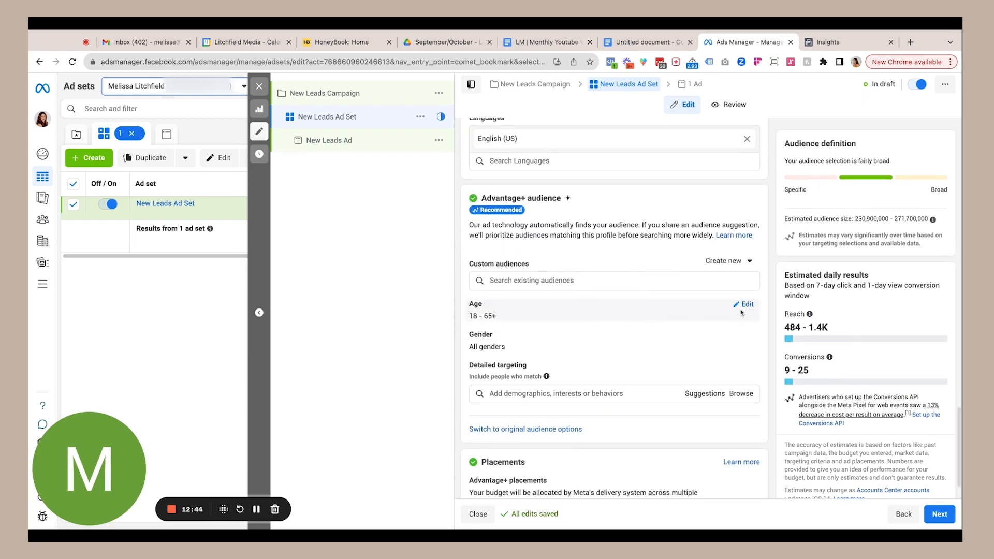
pyautogui.click(747, 309)
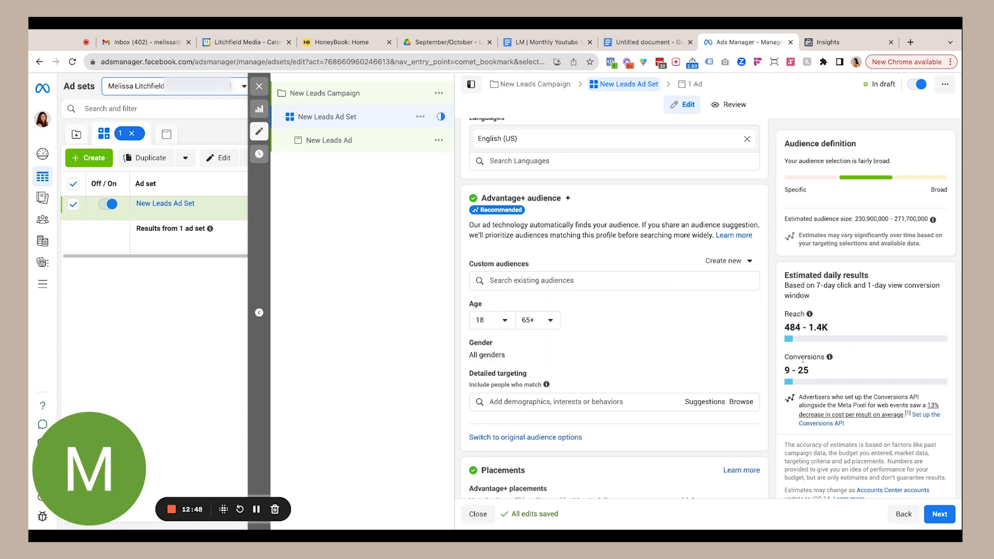
pyautogui.click(754, 347)
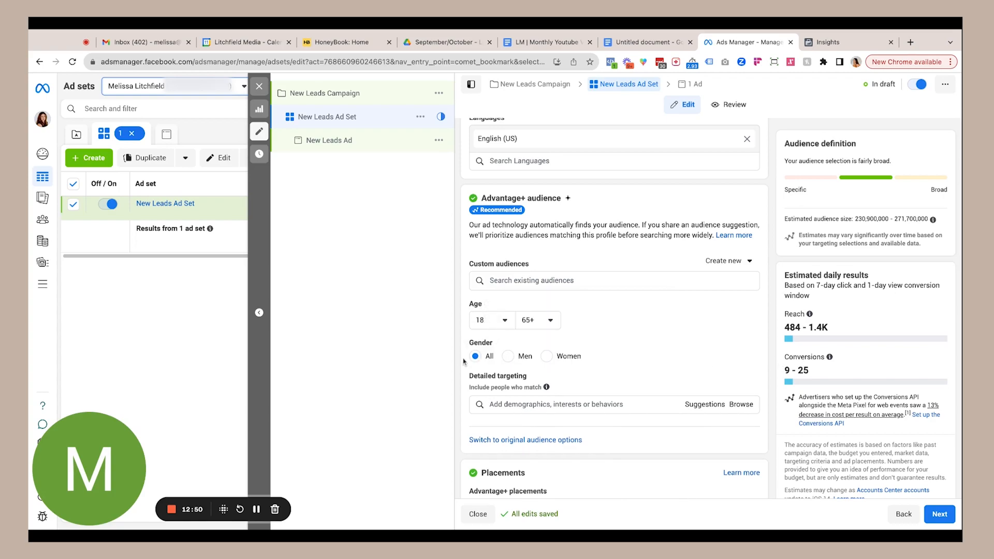
pyautogui.scroll(-1, 611, 364)
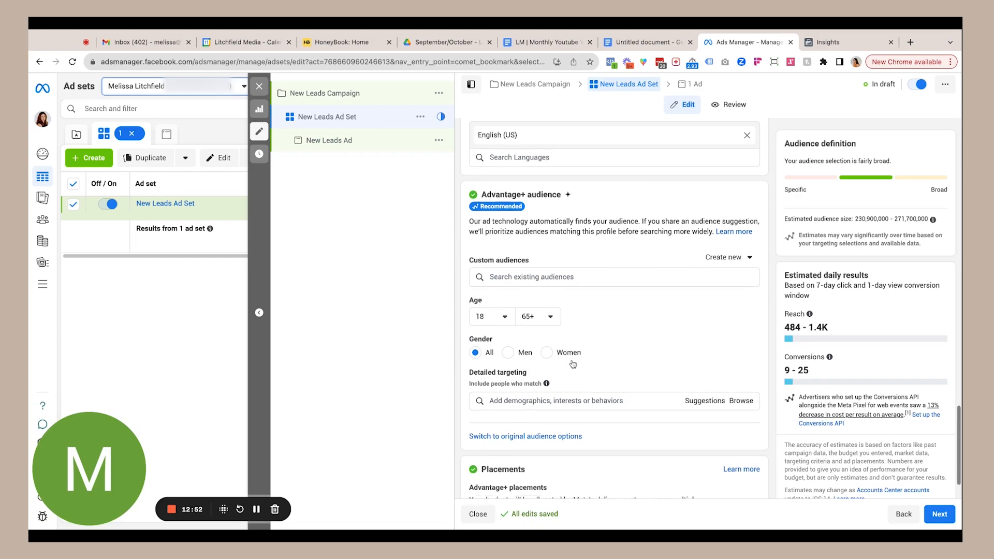
pyautogui.scroll(-1, 651, 363)
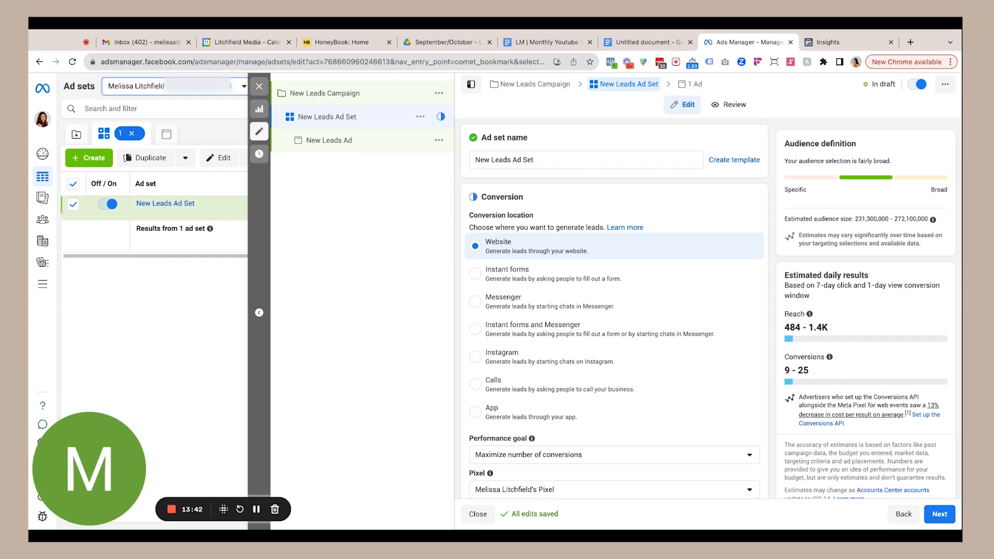
# Dismiss the Advantage+ audience performance recommendation in the ad set's Audience section
pyautogui.scroll(-2, 614, 305)
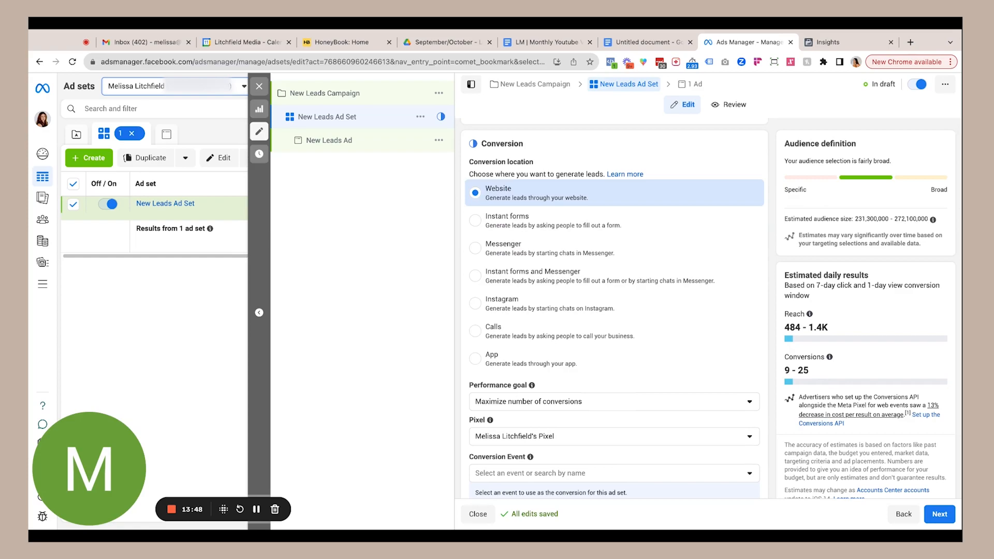
pyautogui.scroll(-7, 614, 305)
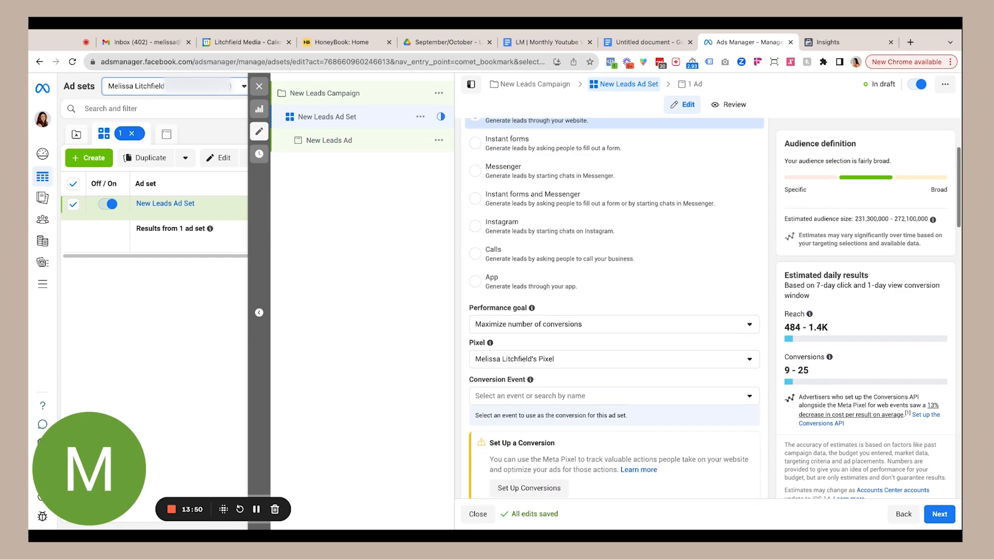
pyautogui.scroll(-5, 614, 305)
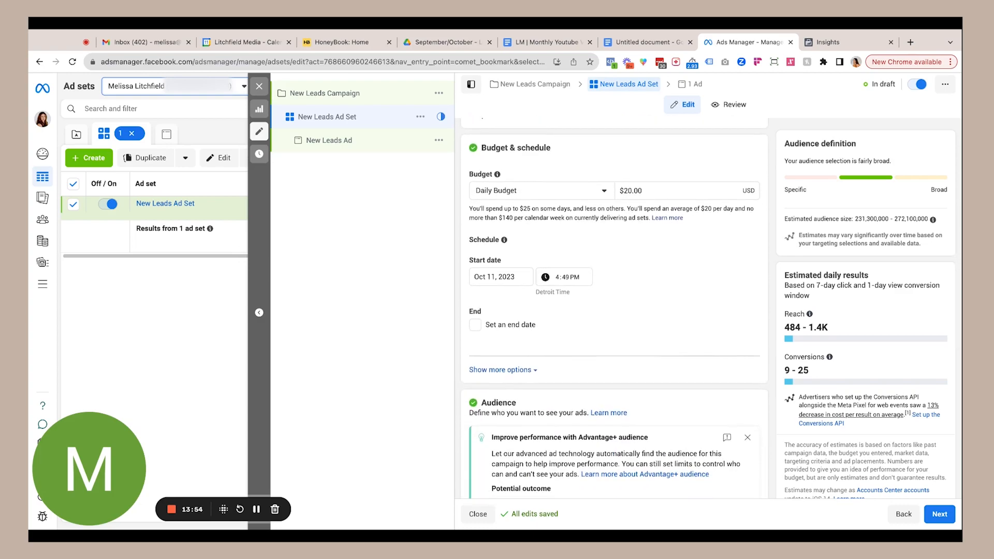
pyautogui.scroll(-4, 613, 306)
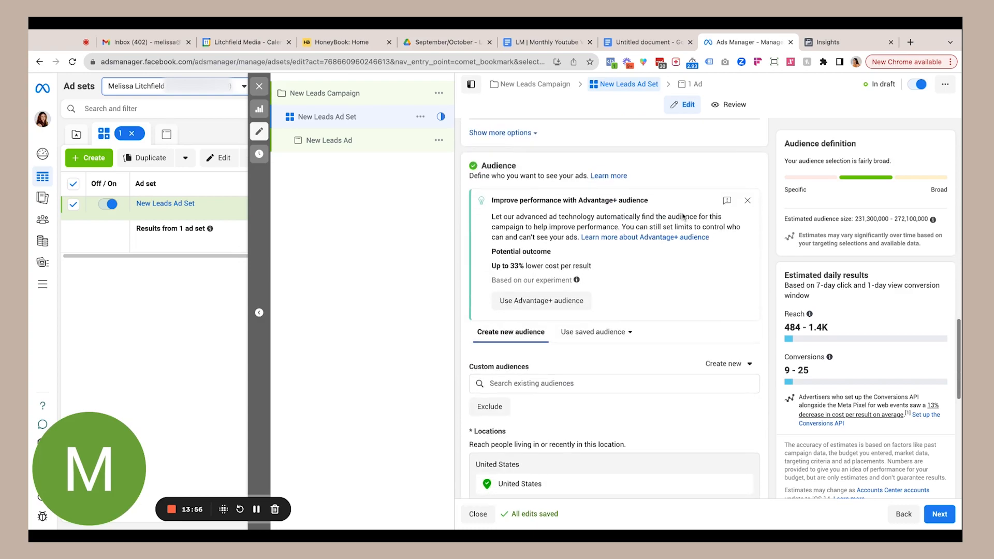
pyautogui.click(746, 201)
pyautogui.scroll(-1, 511, 222)
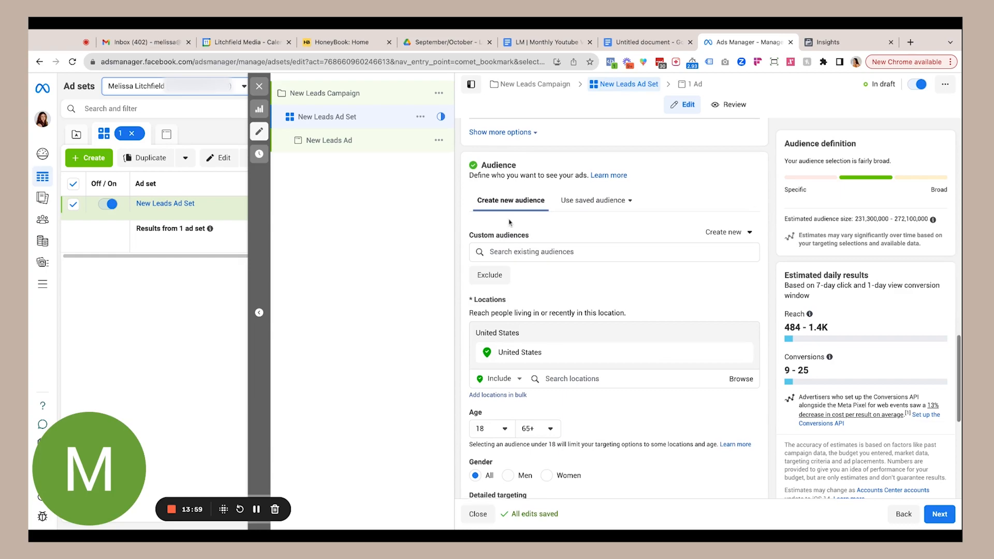
# View the existing custom audiences available for inclusion, and reveal the exclusion option with its audience choices
pyautogui.scroll(1, 510, 222)
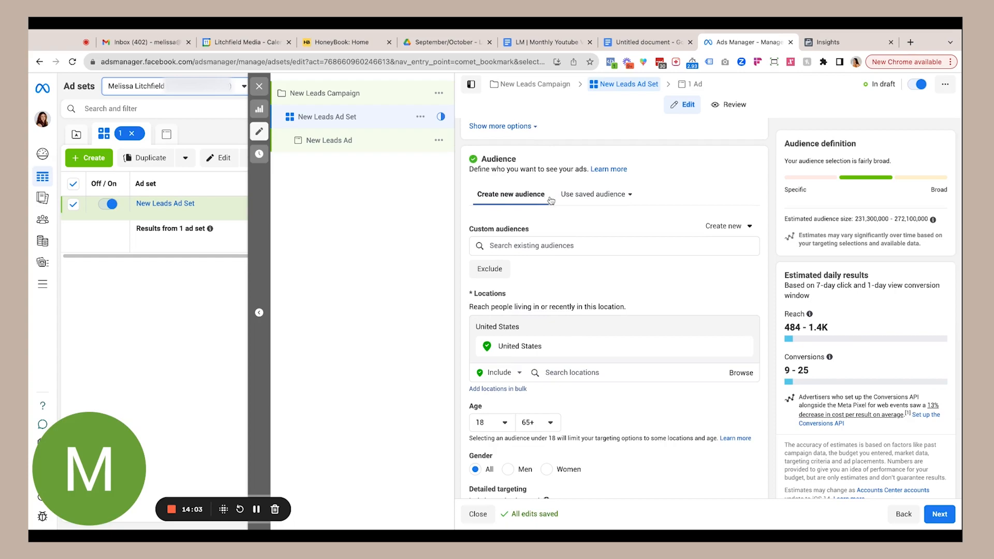
pyautogui.click(523, 245)
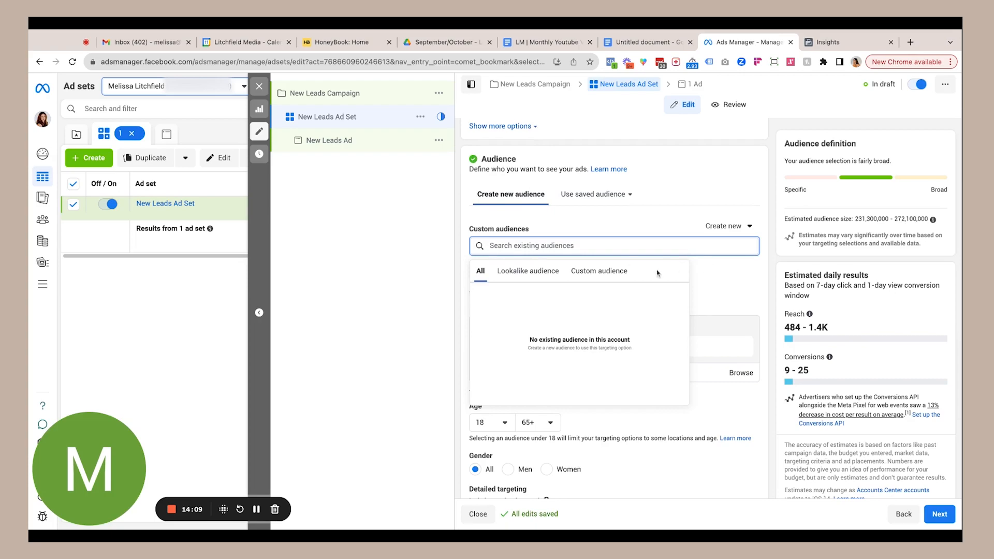
pyautogui.click(457, 291)
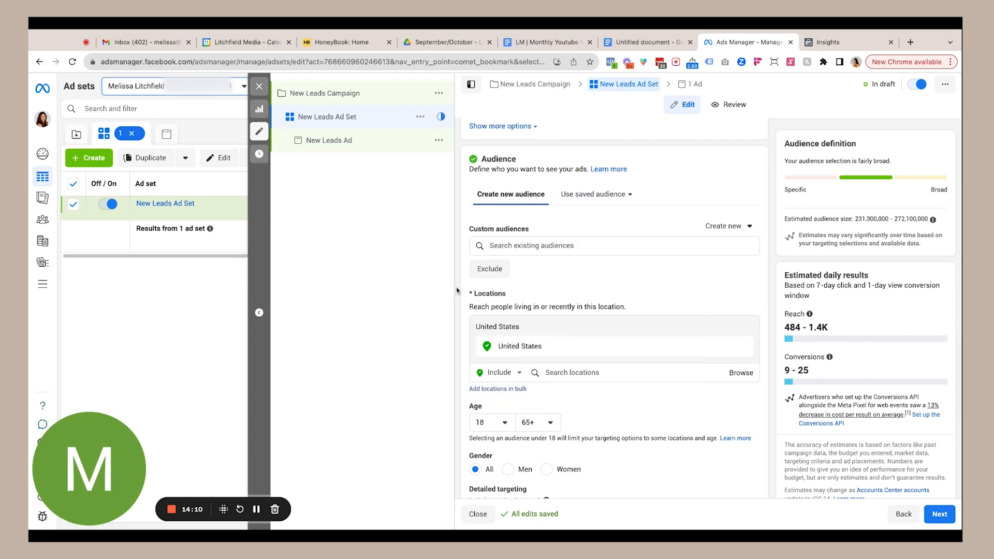
pyautogui.click(491, 273)
pyautogui.click(518, 299)
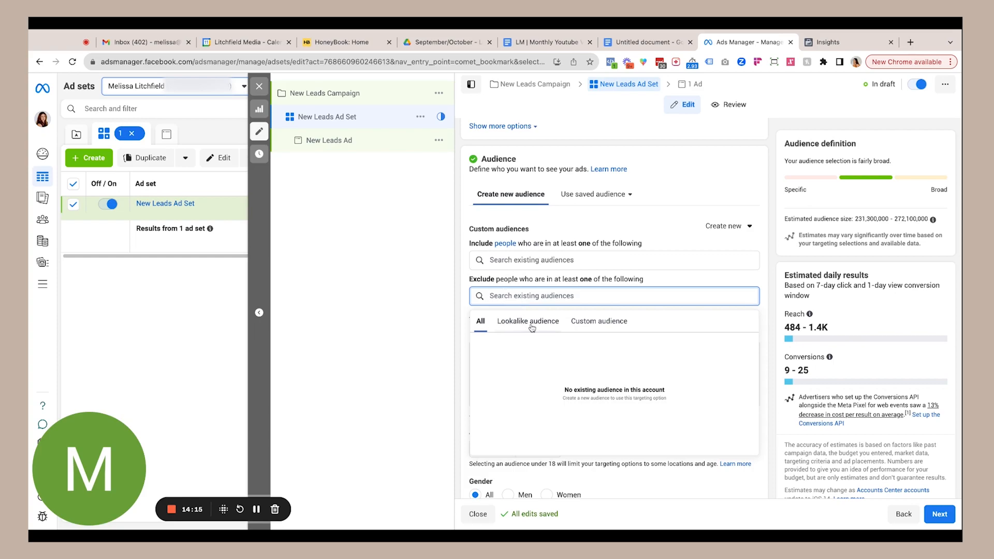
# Try to create a custom audience, going through the Instagram account, Facebook page, Video and Website sources before proceeding with Customer list
pyautogui.click(727, 226)
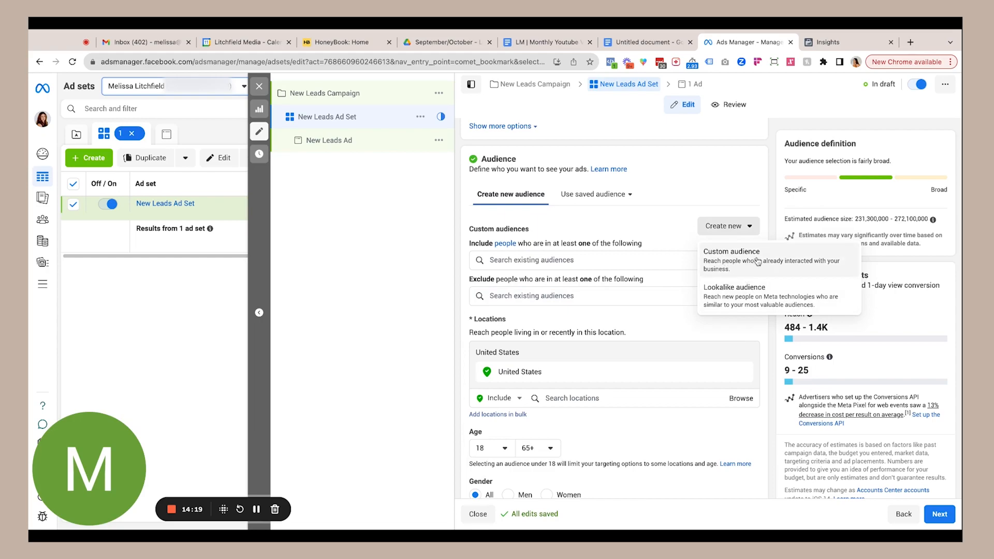
pyautogui.click(725, 260)
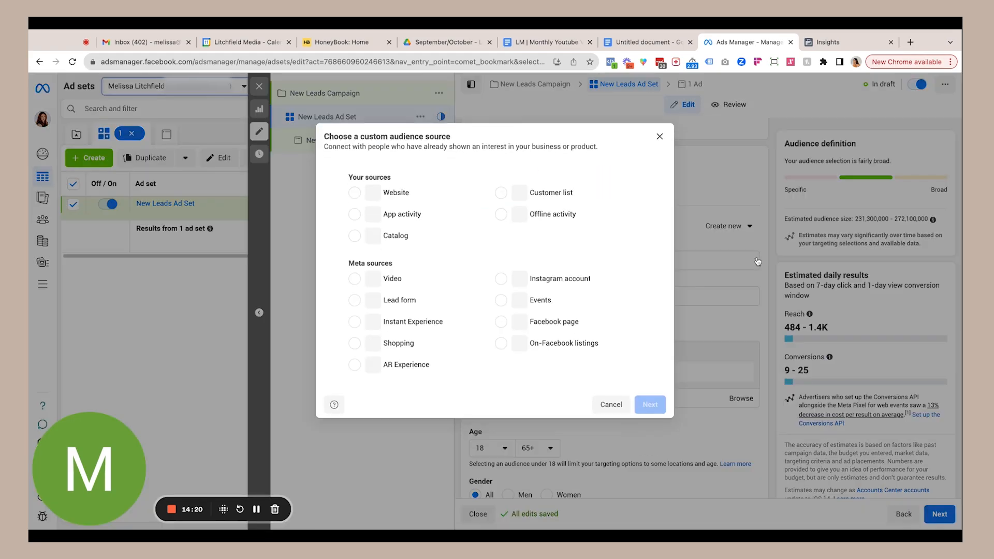
pyautogui.click(564, 289)
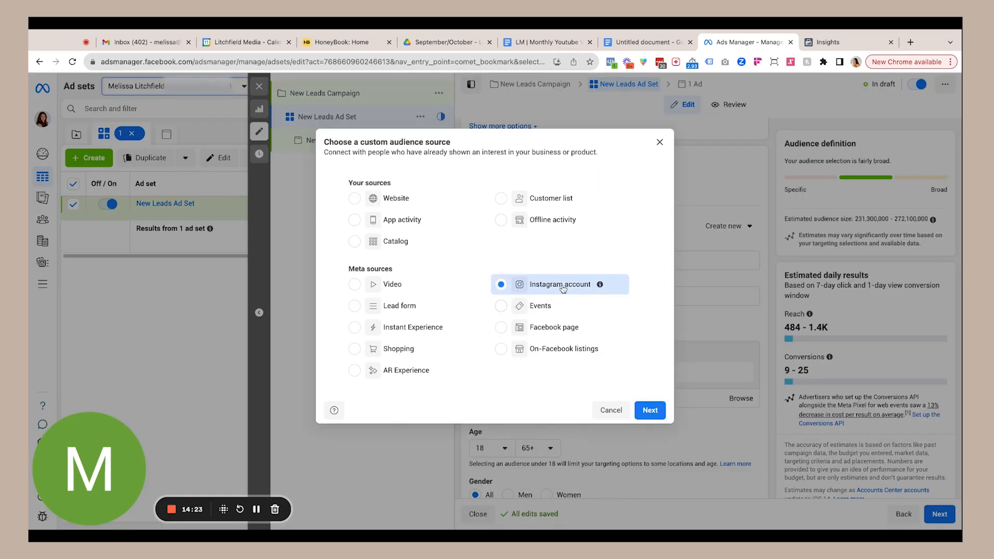
pyautogui.click(548, 335)
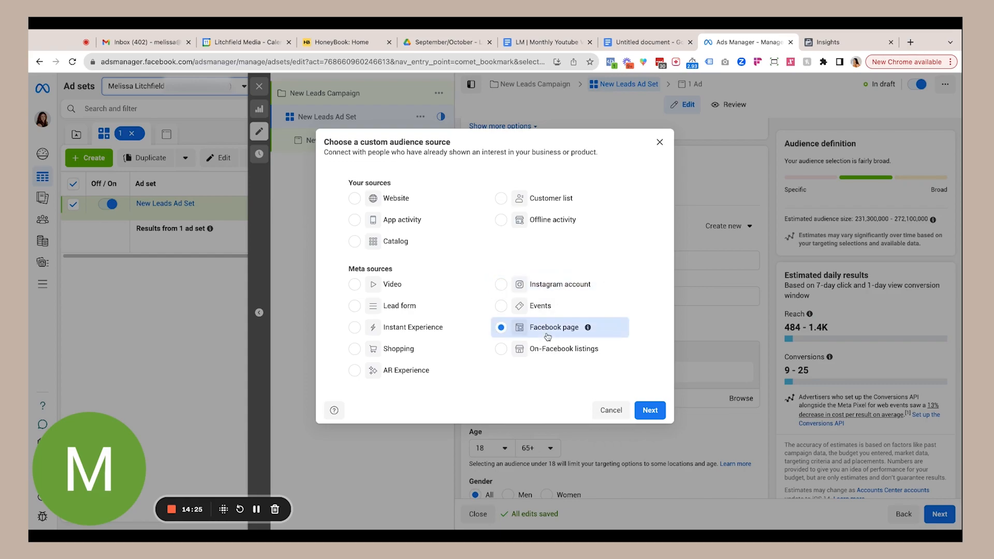
pyautogui.click(356, 286)
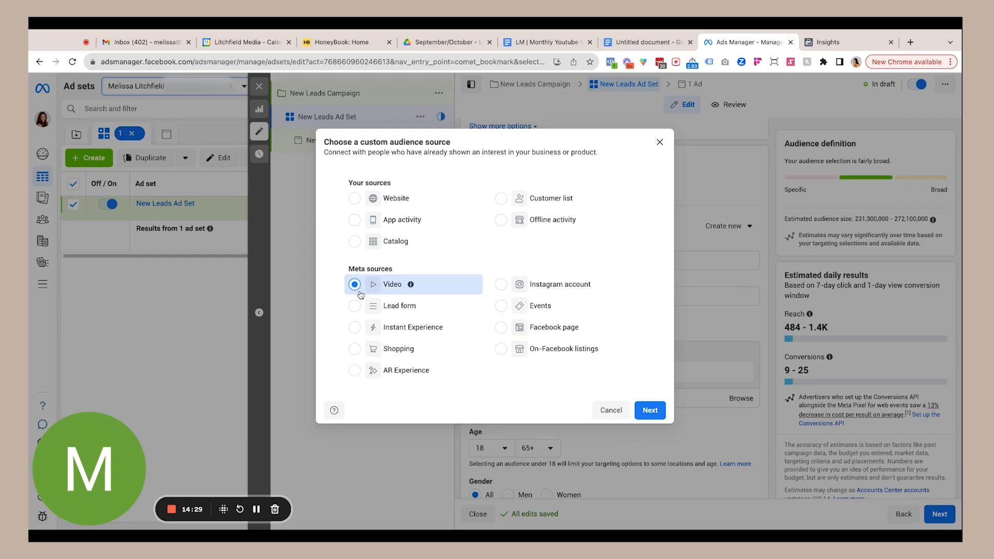
pyautogui.click(360, 199)
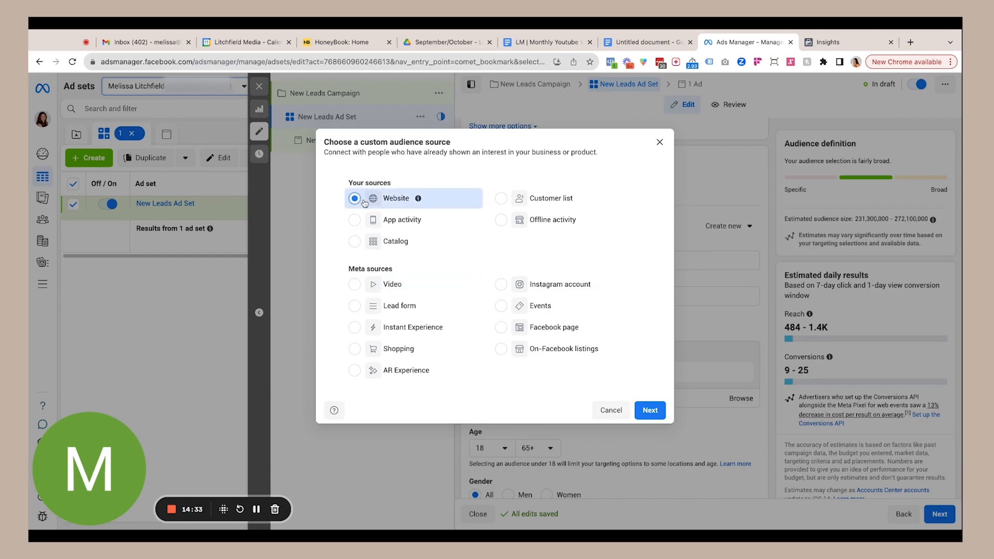
pyautogui.click(560, 204)
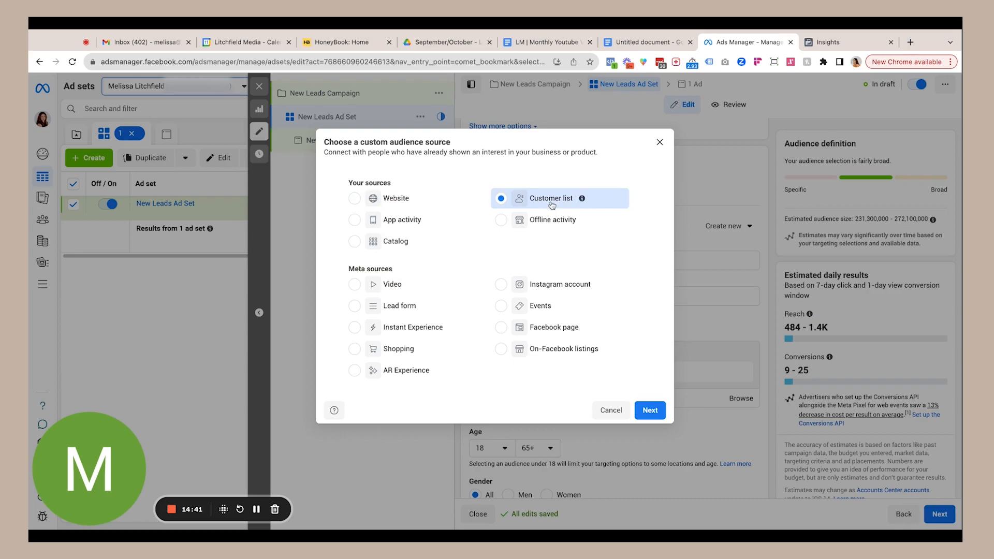
pyautogui.click(650, 411)
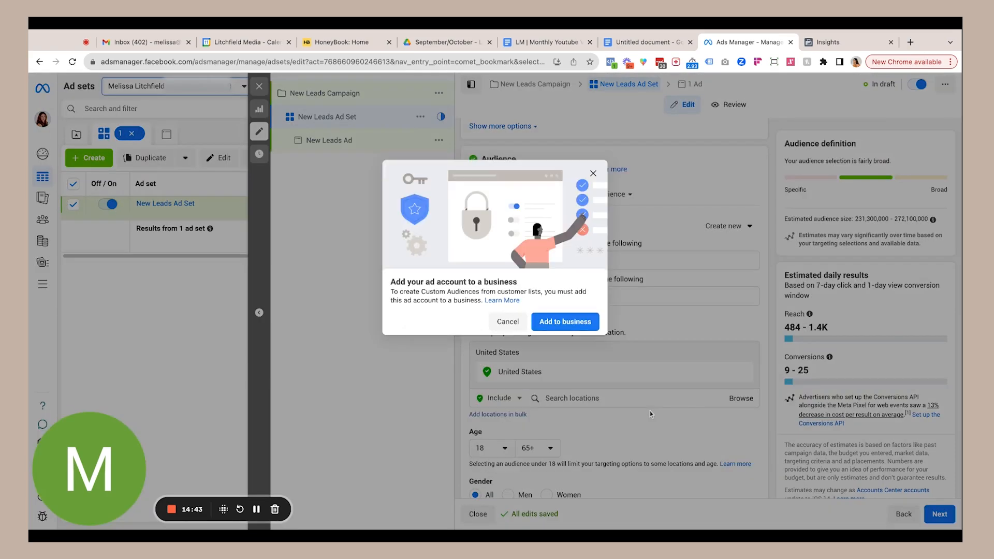
pyautogui.click(593, 173)
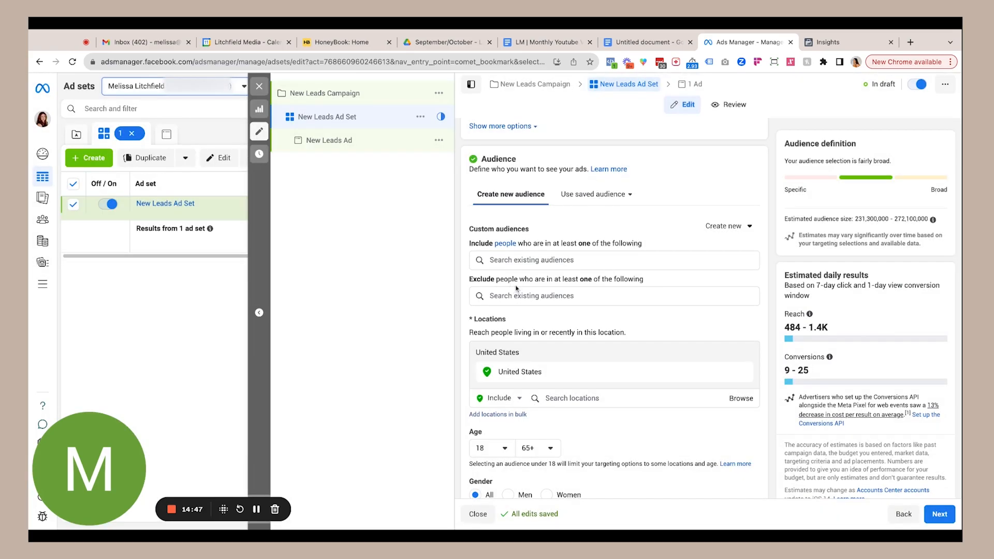
# Add Canada as an included location for the ad set's audience
pyautogui.scroll(-3, 514, 291)
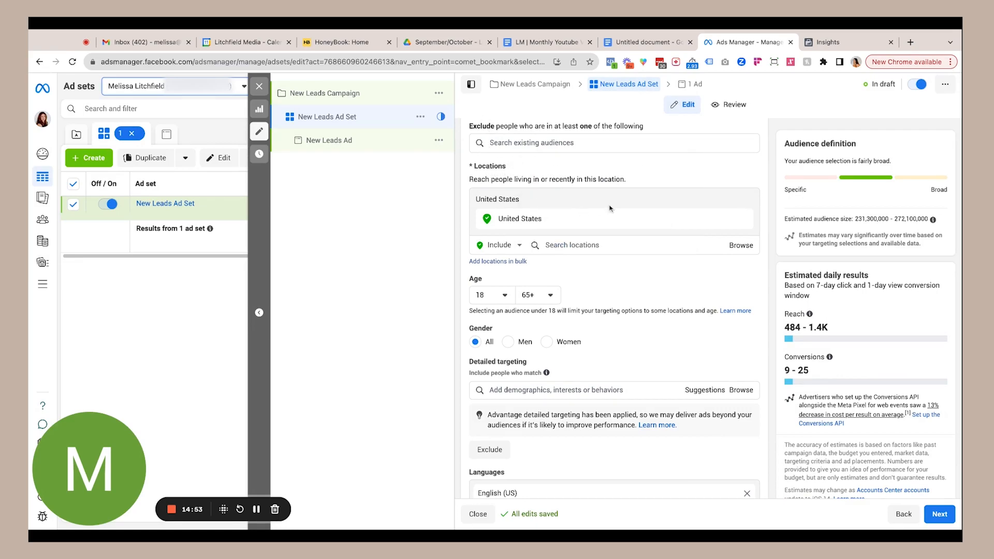
pyautogui.click(604, 245)
pyautogui.write('c')
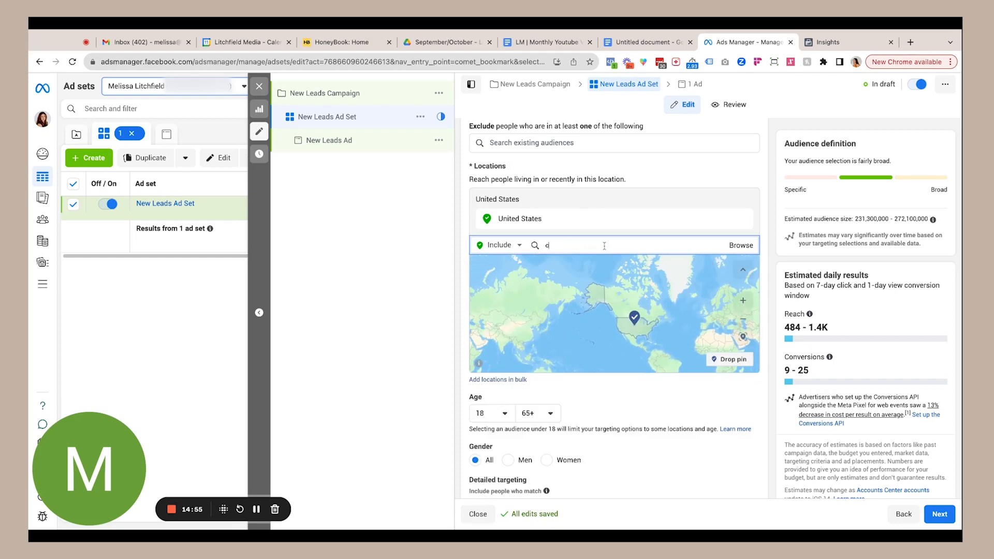
pyautogui.write('anada')
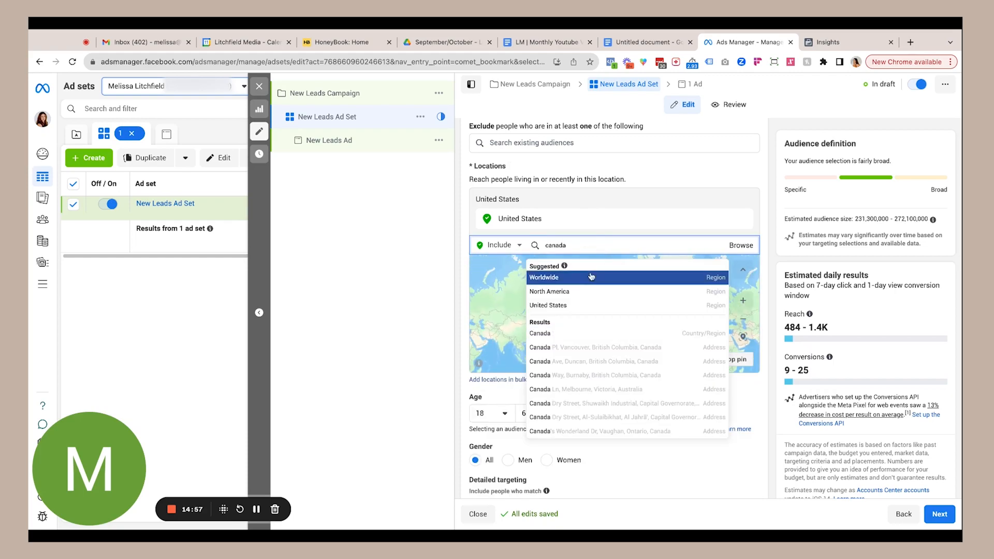
pyautogui.click(568, 335)
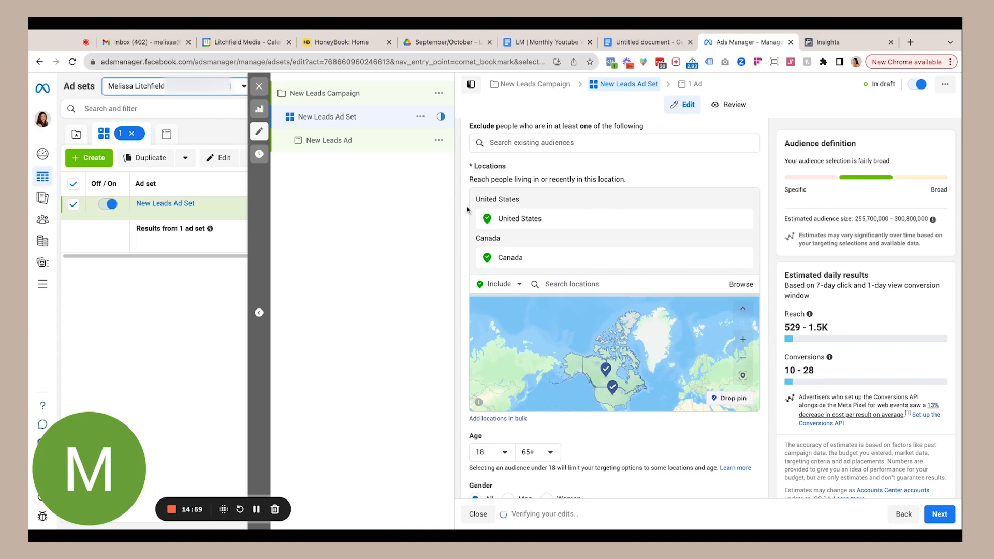
# Clear the audience language and select English (US) again
pyautogui.scroll(-5, 471, 214)
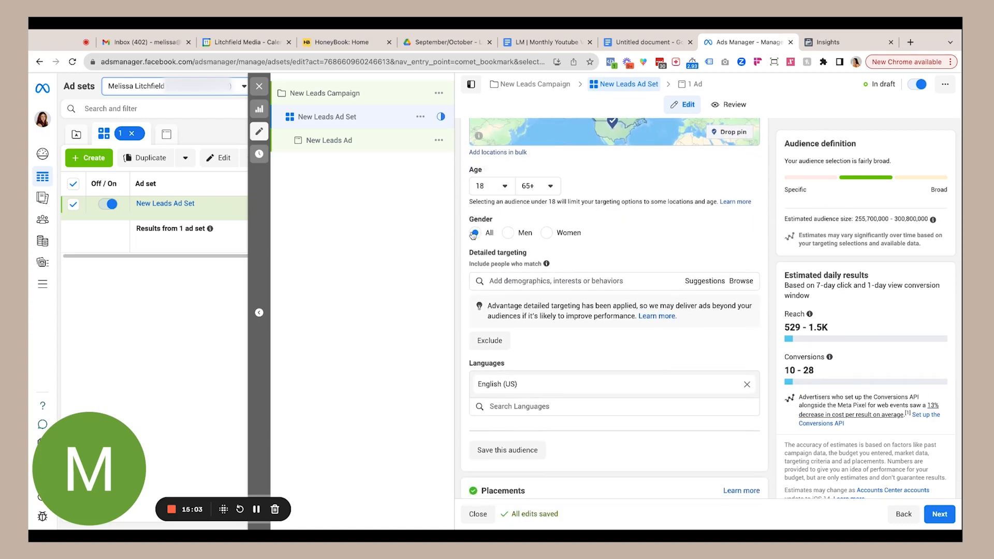
pyautogui.click(514, 283)
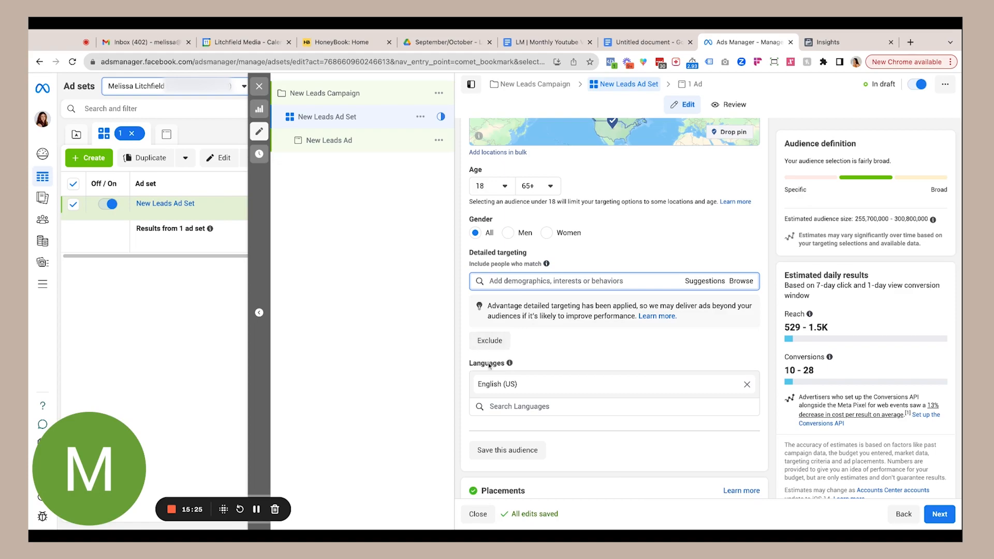
pyautogui.scroll(-2, 590, 386)
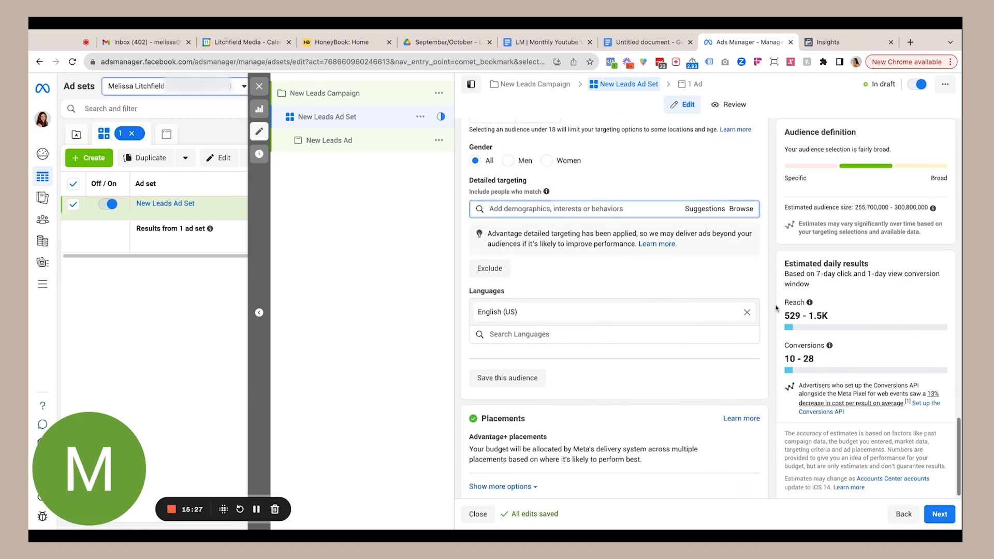
pyautogui.click(747, 313)
pyautogui.click(519, 326)
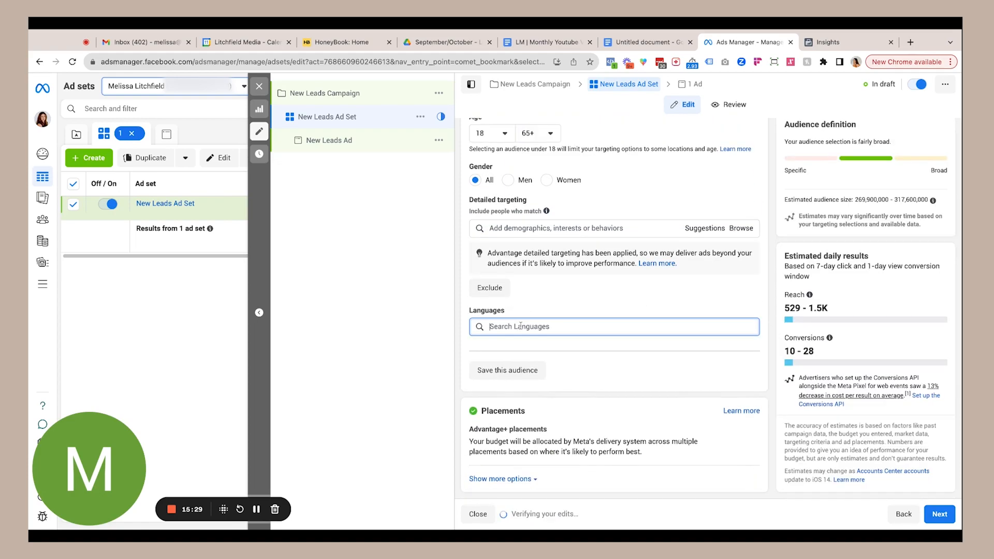
pyautogui.write('engl')
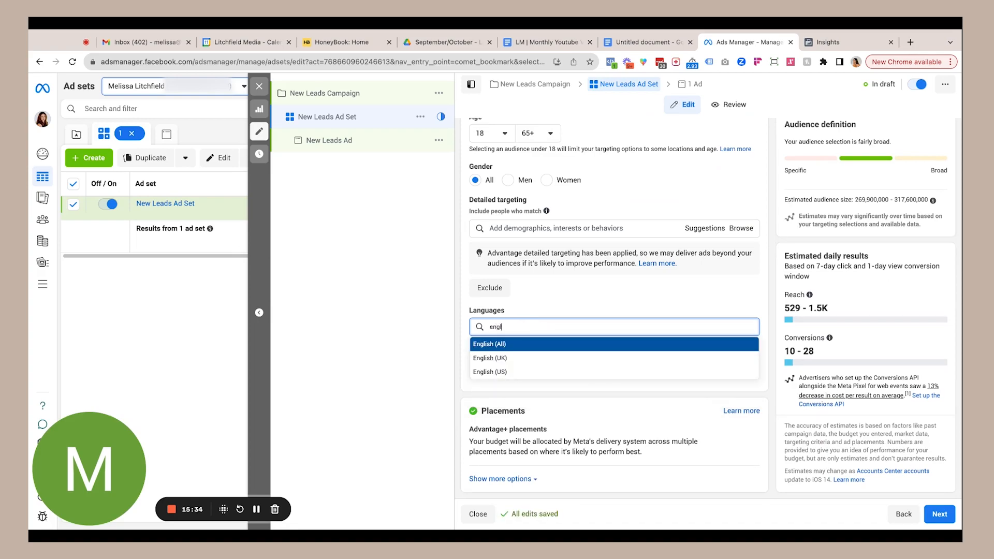
pyautogui.click(510, 371)
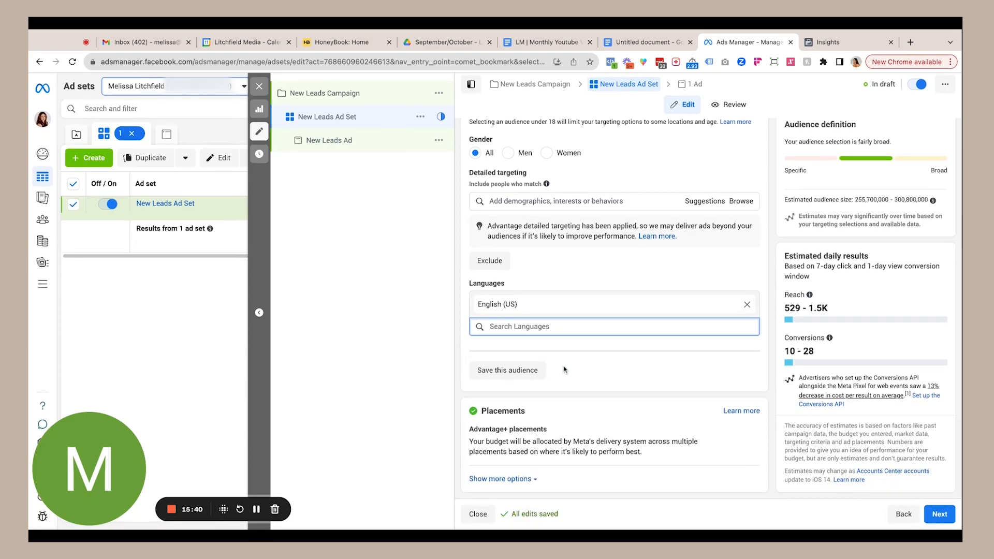
# Add the interests James Wedmore (business & finance) and Creative entrepreneurship (business & finance) to the detailed targeting
pyautogui.scroll(2, 564, 370)
pyautogui.click(504, 300)
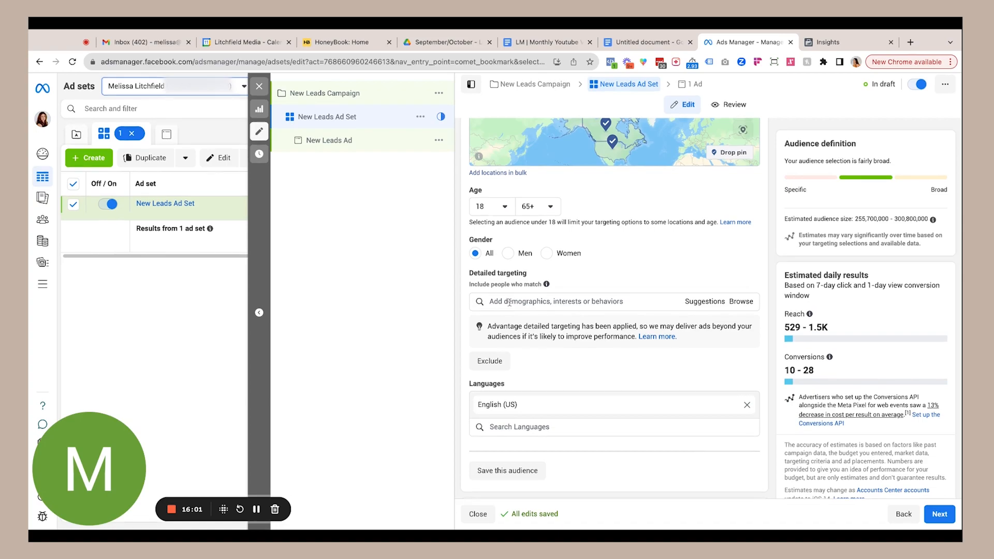
pyautogui.click(509, 302)
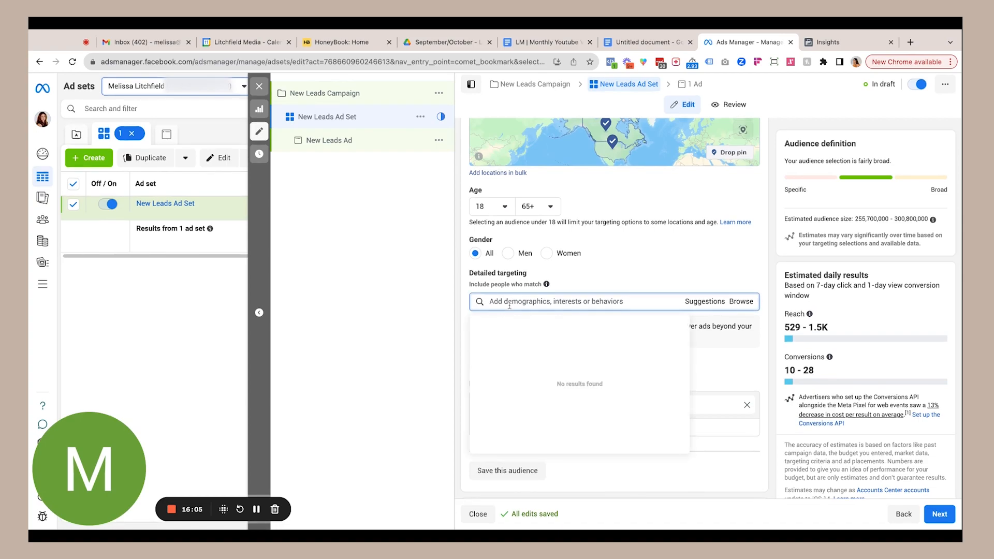
pyautogui.write('james wed')
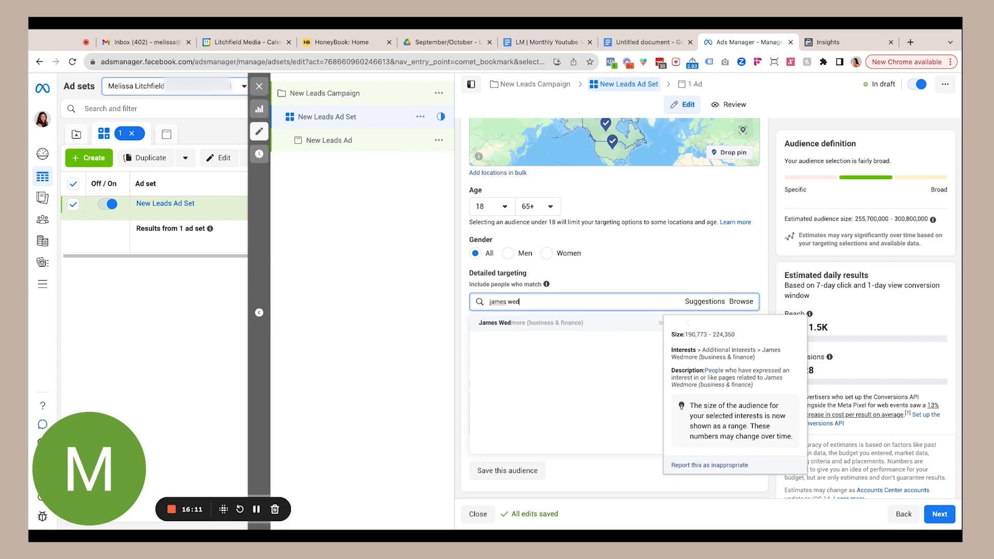
pyautogui.click(508, 323)
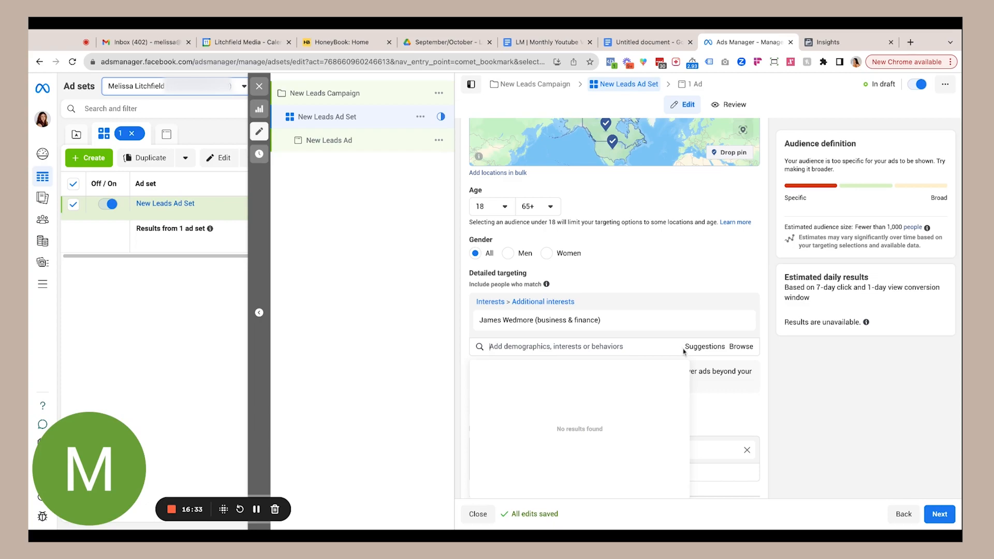
pyautogui.write('creative en')
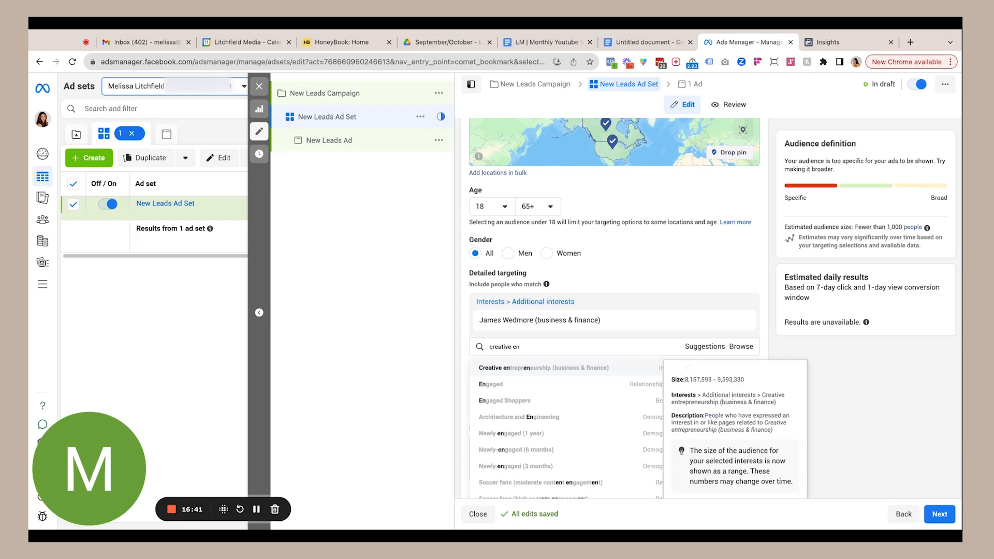
pyautogui.click(580, 368)
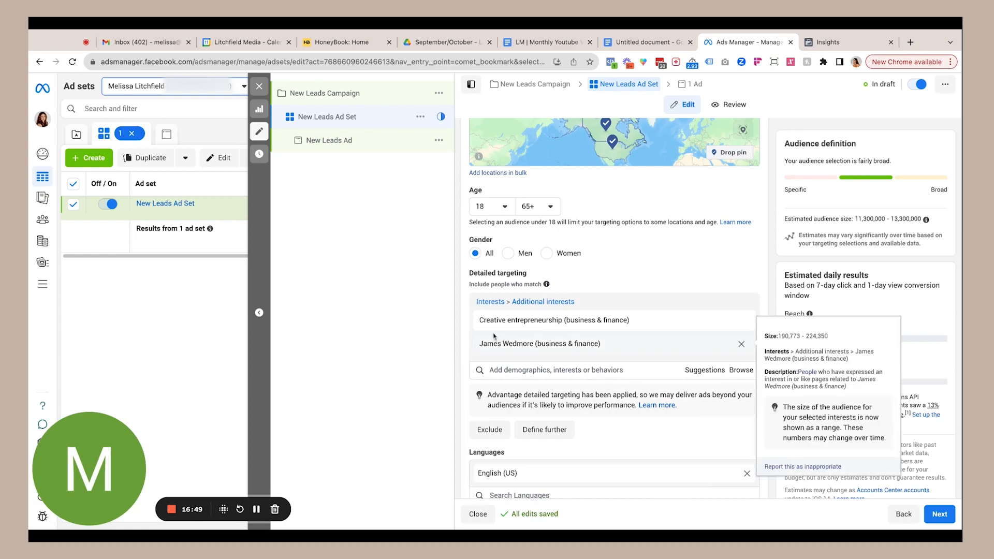
# Examine the estimated daily reach and conversions for the audience with the added interests
pyautogui.moveTo(520, 327)
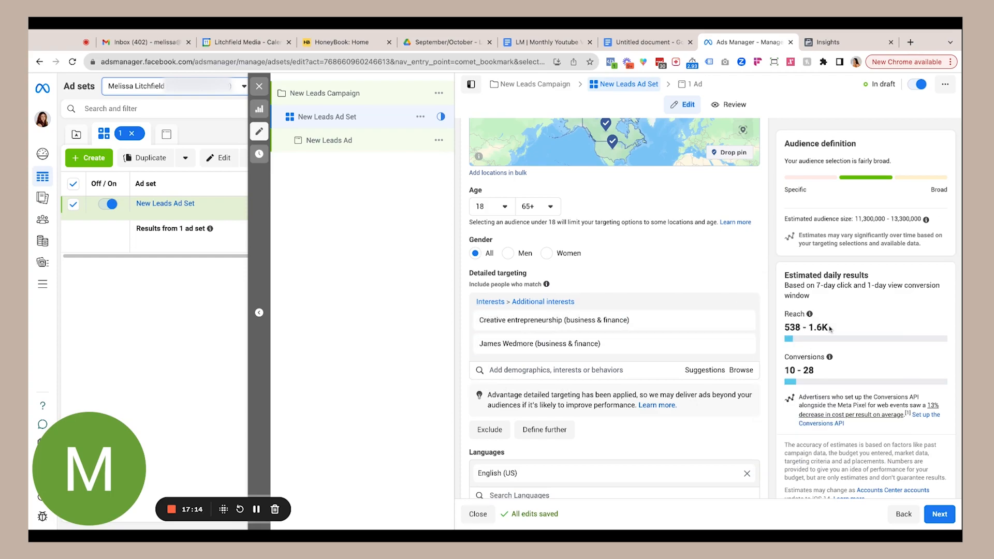
pyautogui.moveTo(788, 371); pyautogui.dragTo(815, 371)
pyautogui.scroll(1, 814, 375)
pyautogui.click(817, 374)
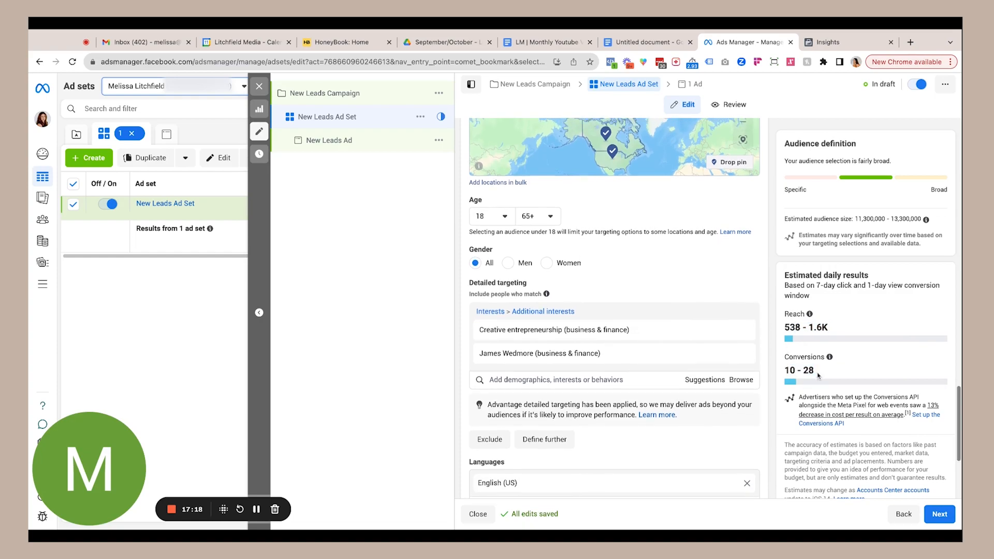
pyautogui.scroll(-1, 816, 375)
pyautogui.scroll(2, 817, 359)
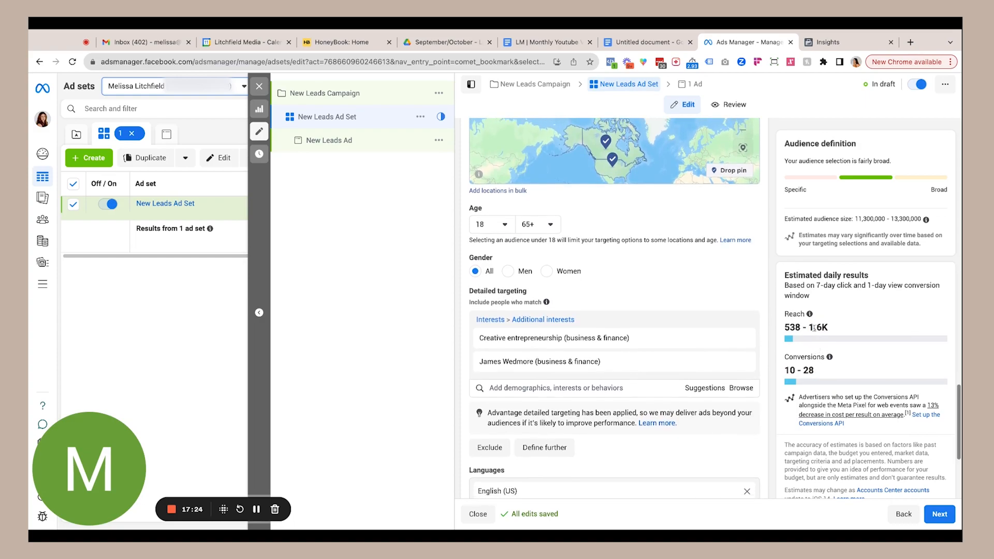
pyautogui.moveTo(814, 327); pyautogui.dragTo(827, 327)
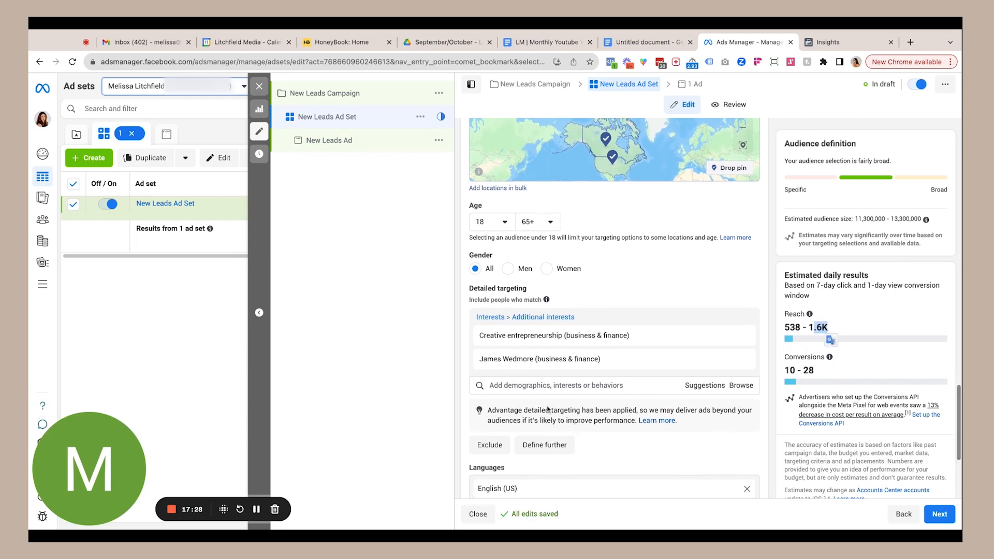
# Switch to Google in a new browser tab and search for "james wedmore"
pyautogui.click(523, 390)
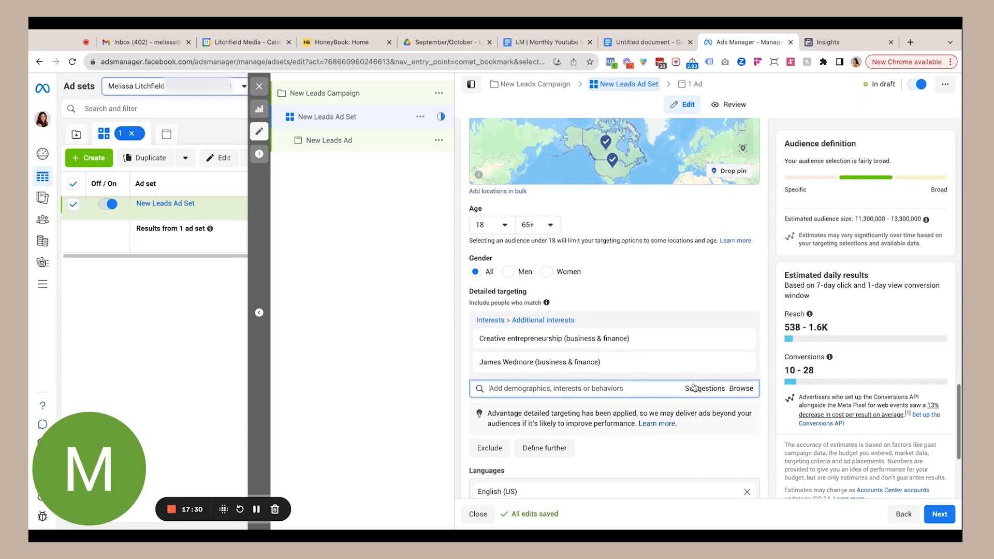
pyautogui.hotkey('ctrl', 't')
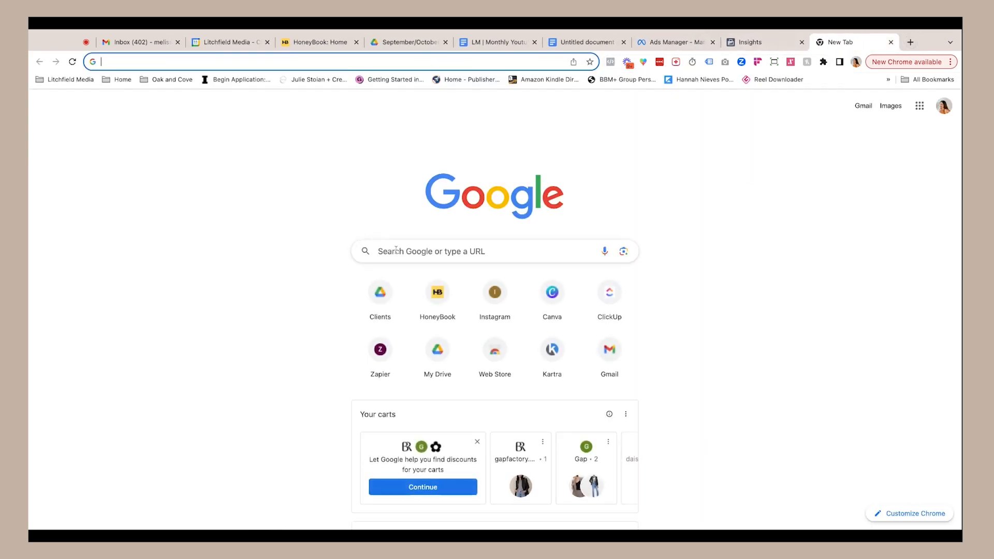
pyautogui.click(398, 251)
pyautogui.write('jam')
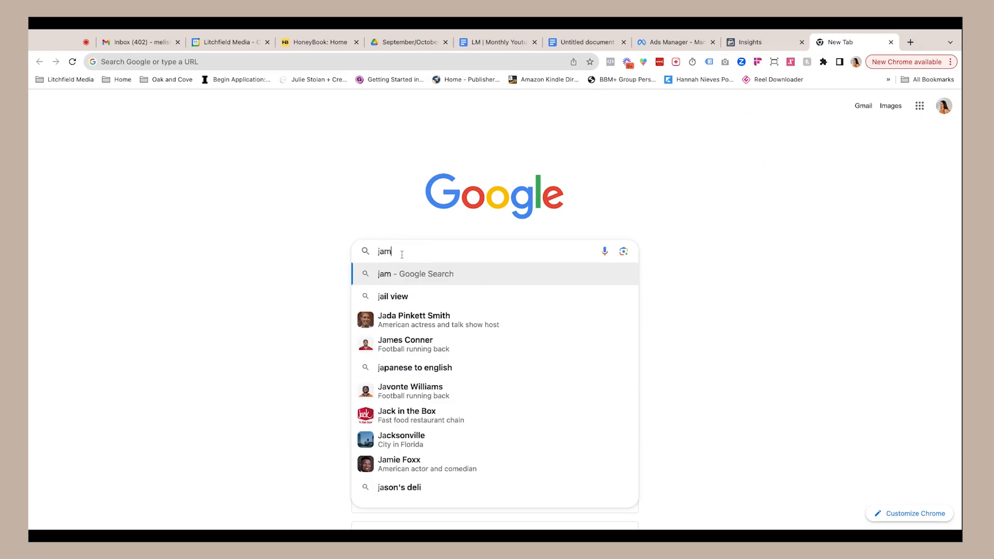
pyautogui.write('es wed')
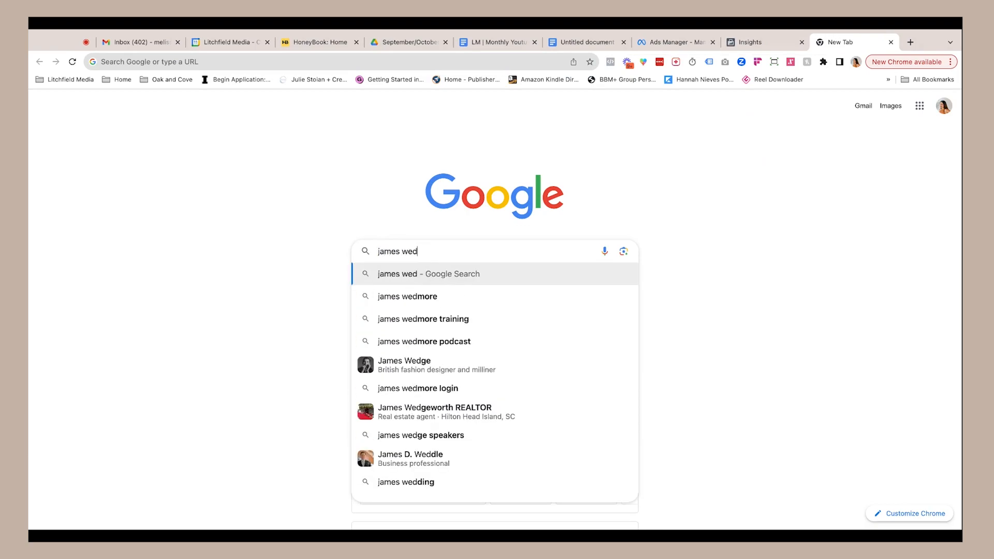
pyautogui.write('more')
pyautogui.press('Return')
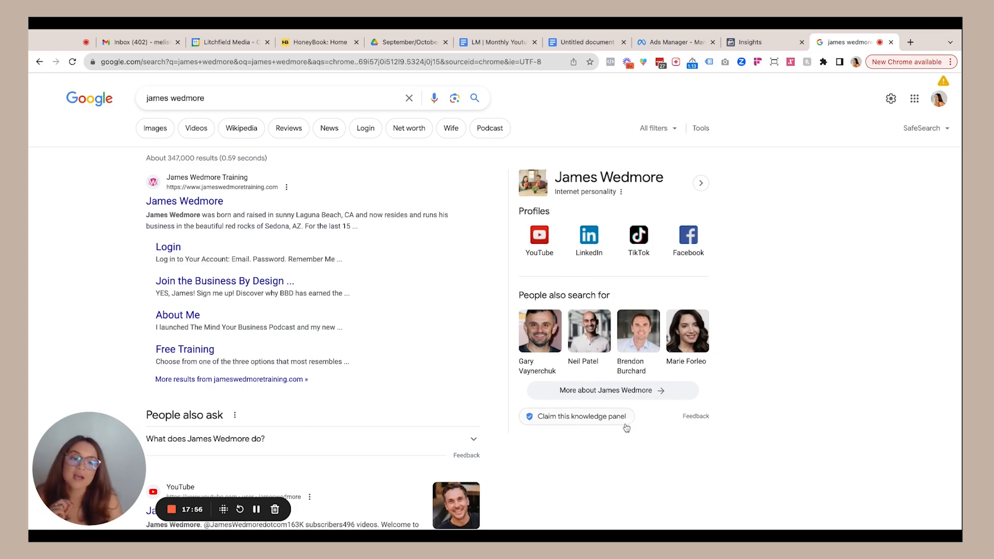
# Open the full list of people also searched for alongside James Wedmore and examine the related names for interest ideas
pyautogui.click(617, 397)
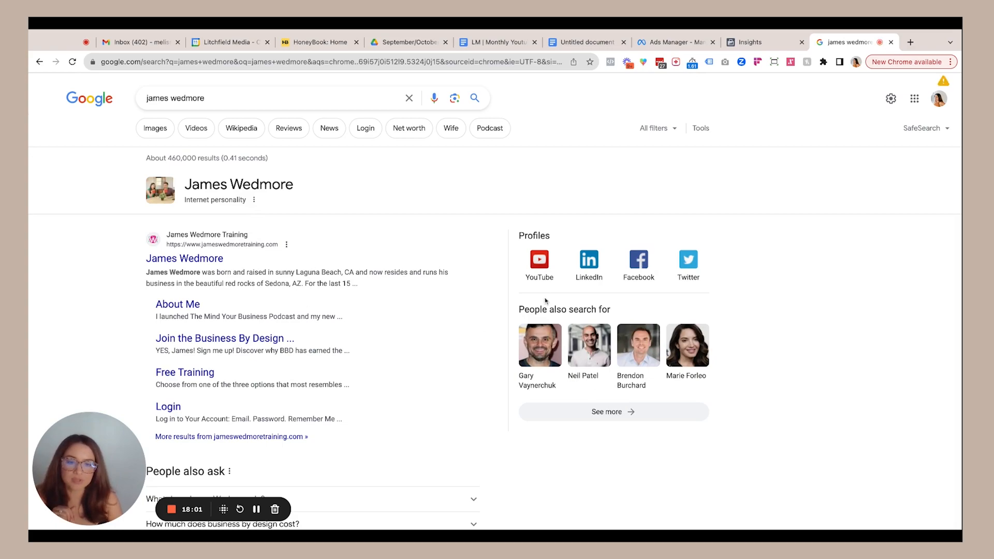
pyautogui.click(611, 412)
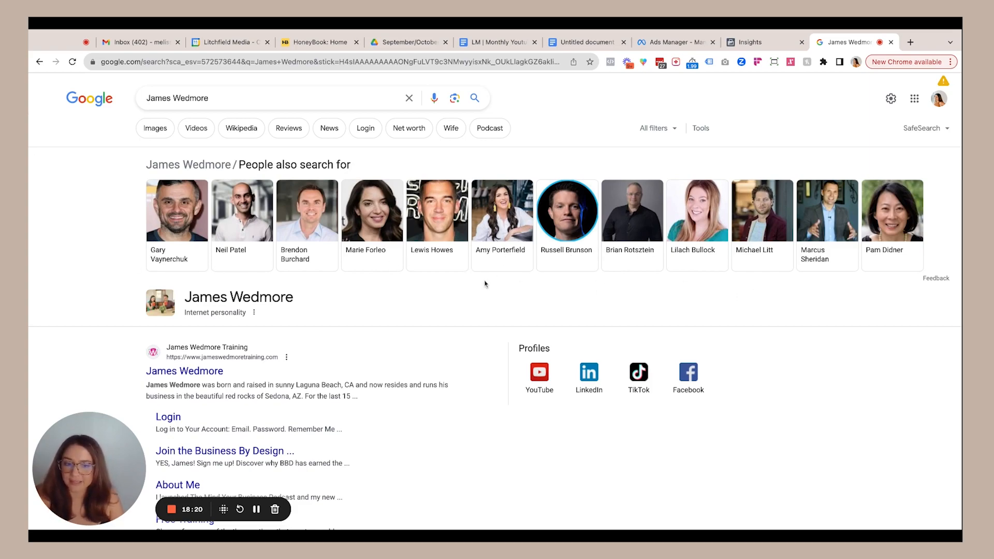
pyautogui.scroll(-5, 484, 282)
pyautogui.scroll(5, 486, 284)
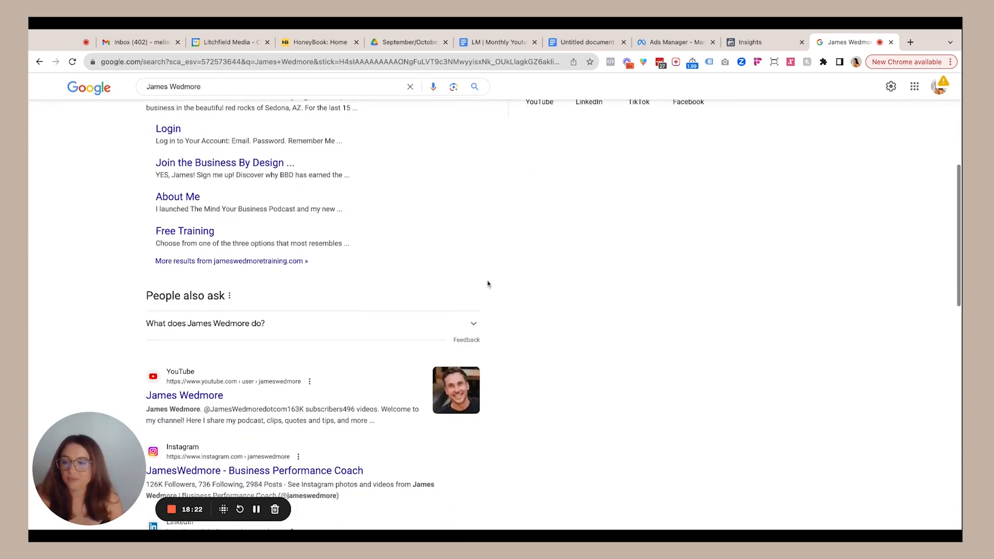
pyautogui.click(39, 62)
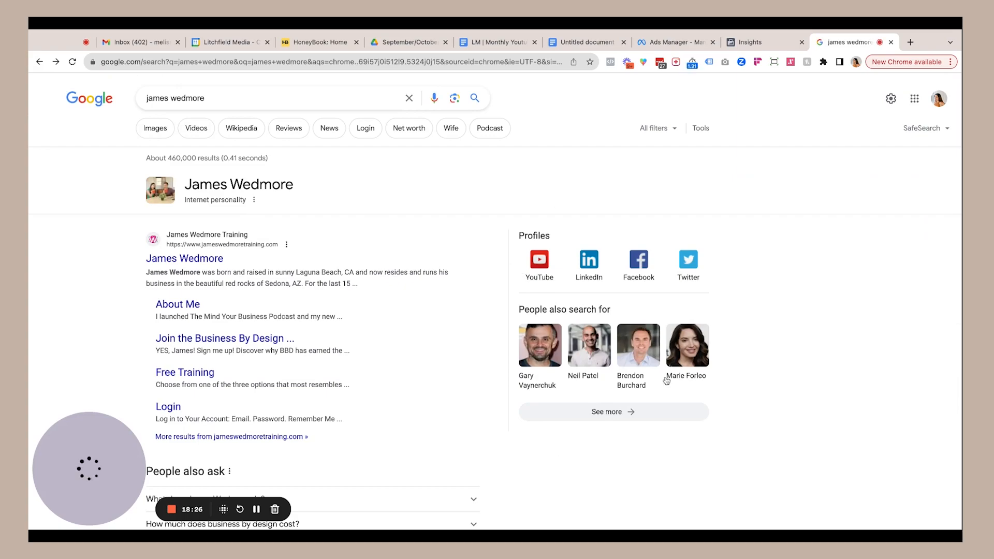
pyautogui.click(624, 415)
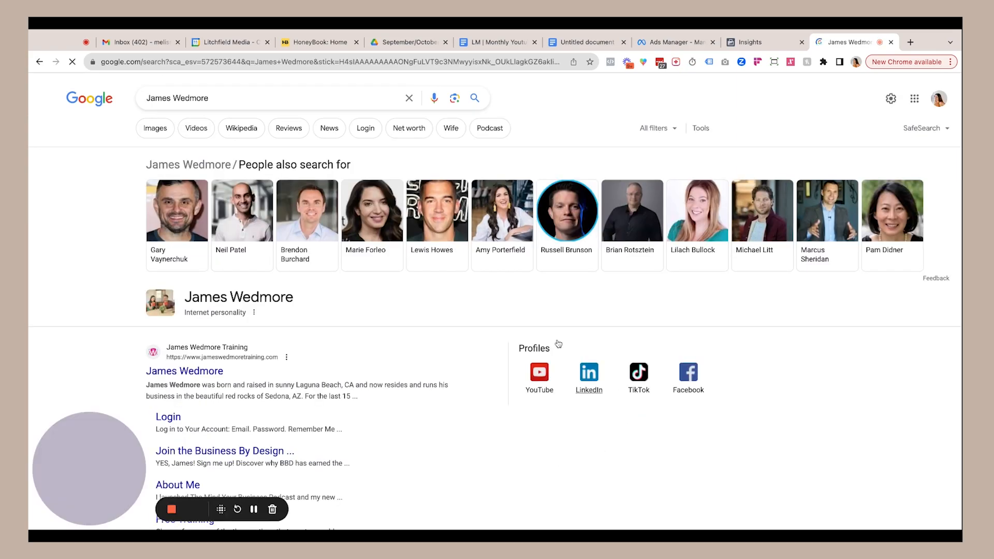